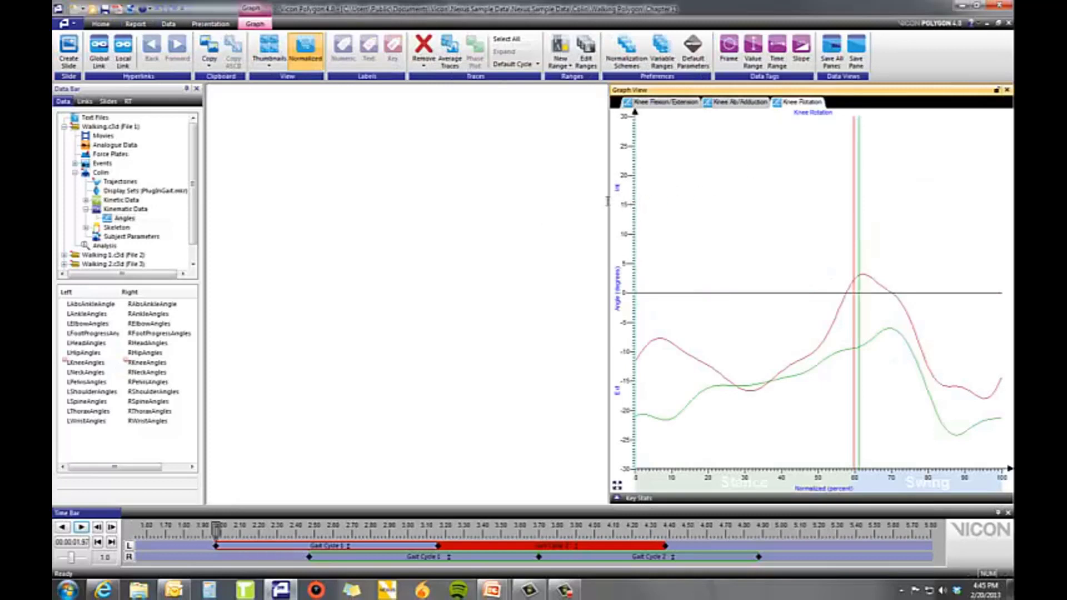
Widen the Graph View pane and switch its display between graph thumbnails and the single Knee Rotation graph.
left_click_drag(608, 201, 511, 207)
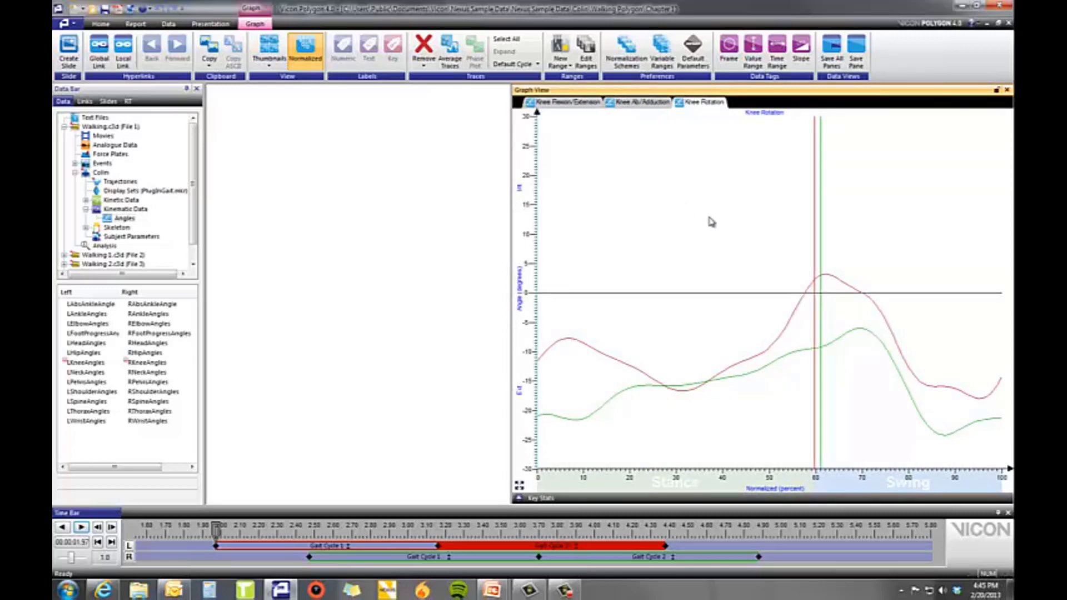
double_click(711, 222)
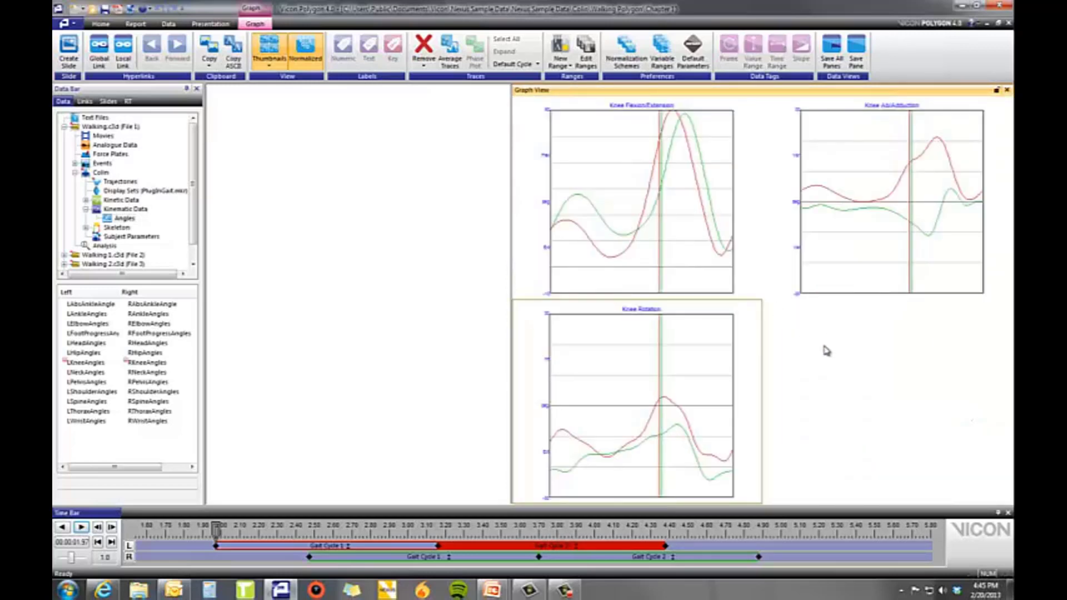
double_click(826, 350)
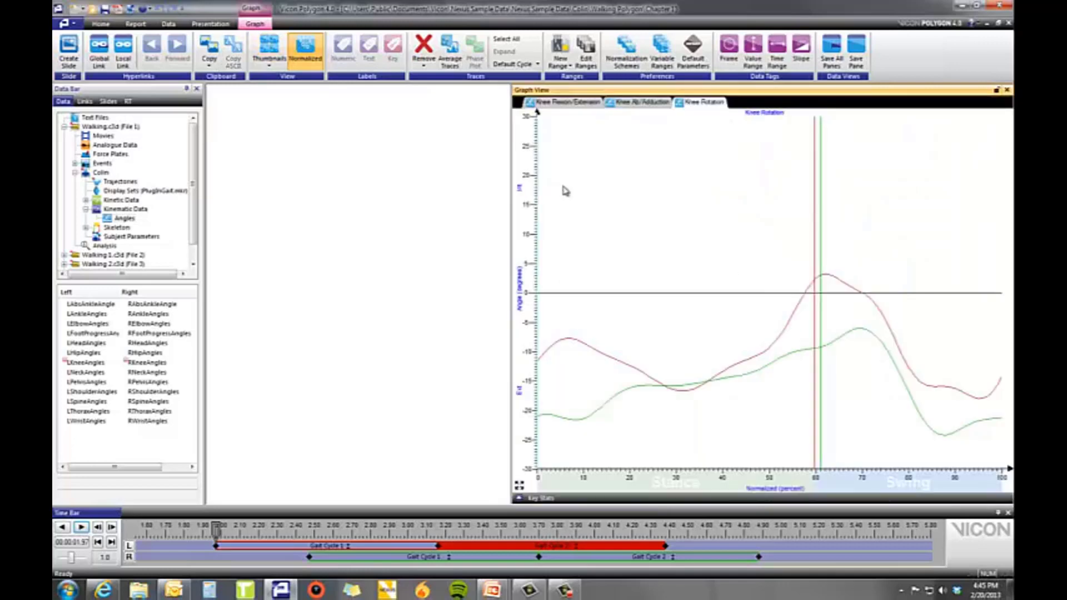
left_click(267, 49)
left_click(267, 49)
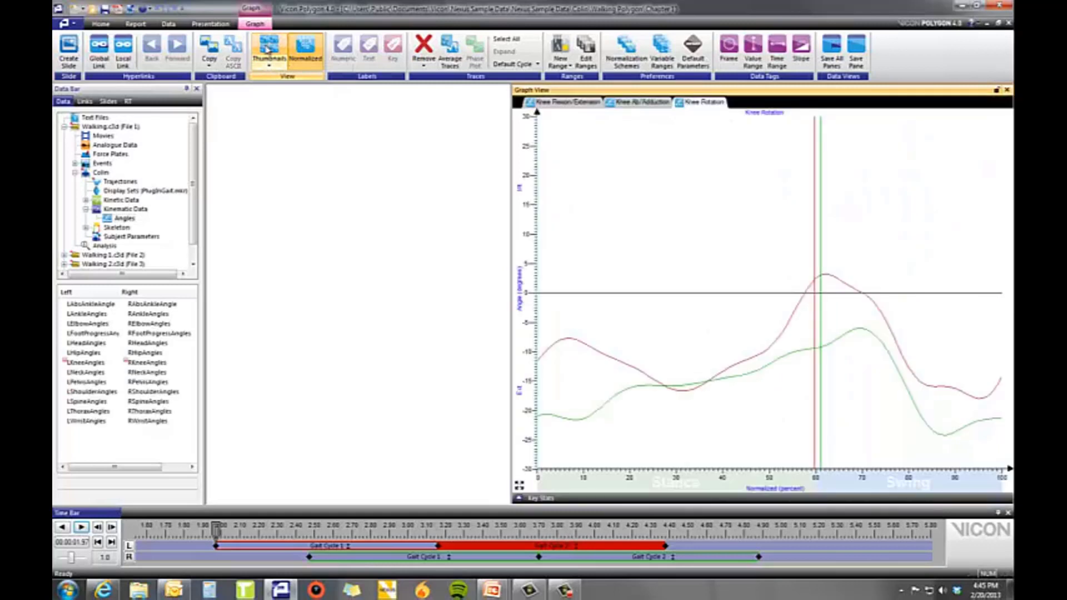
left_click(267, 49)
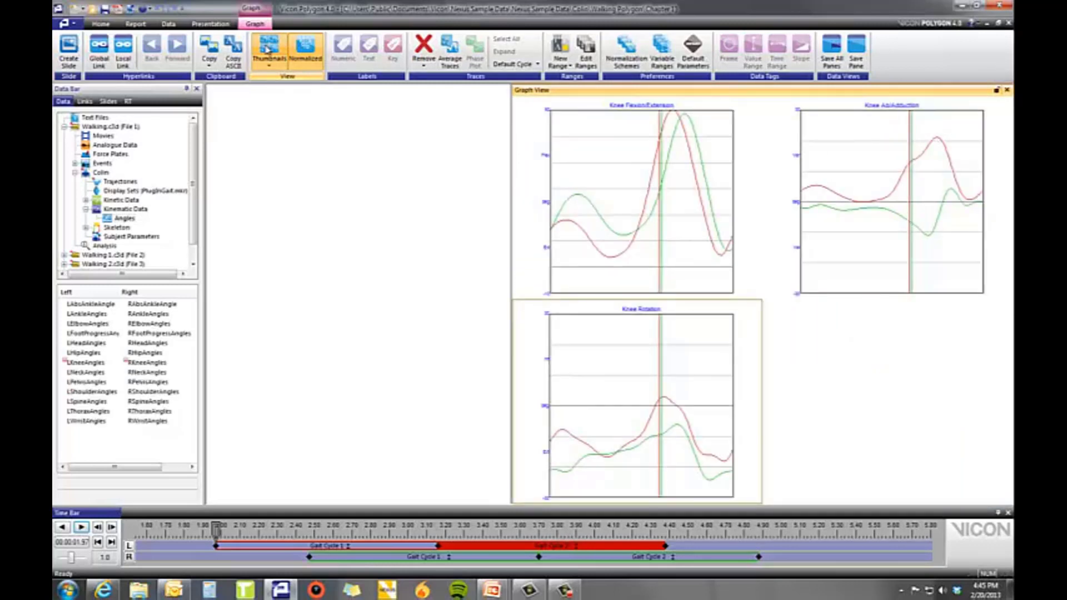
left_click(267, 49)
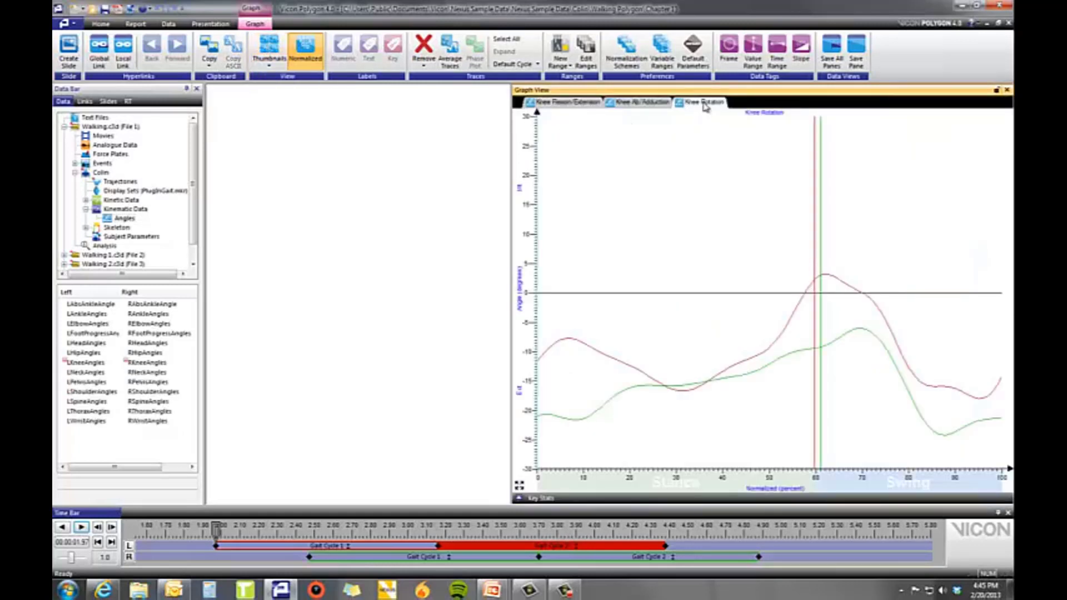
Overlay the Knee Rotation graph on the Knee Ab/Adduction graph and show the options for removing traces.
left_click_drag(705, 106, 647, 107)
left_click_drag(646, 106, 647, 107)
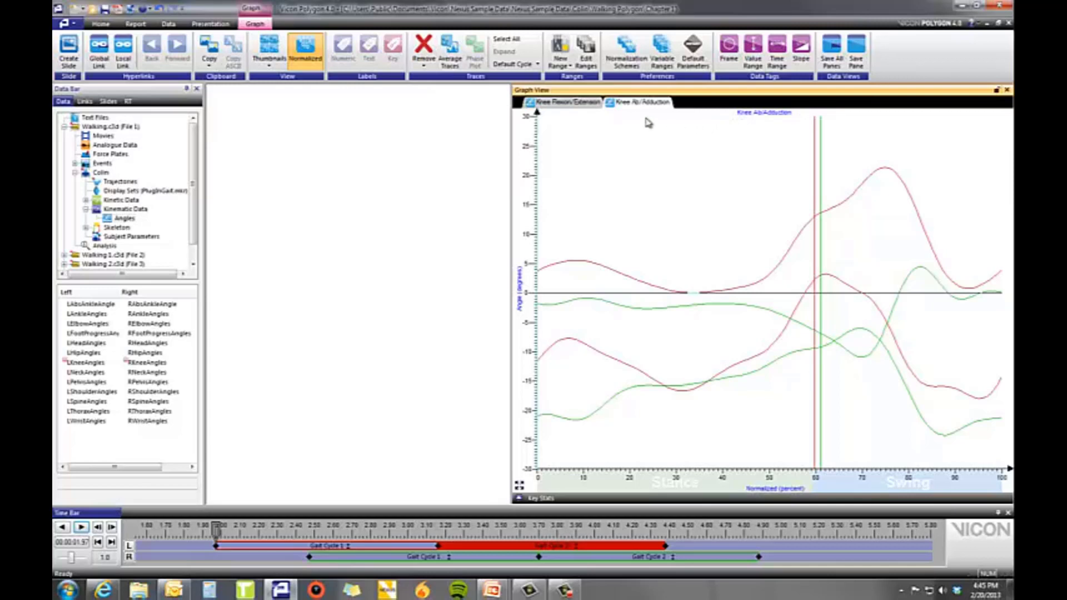
left_click(425, 67)
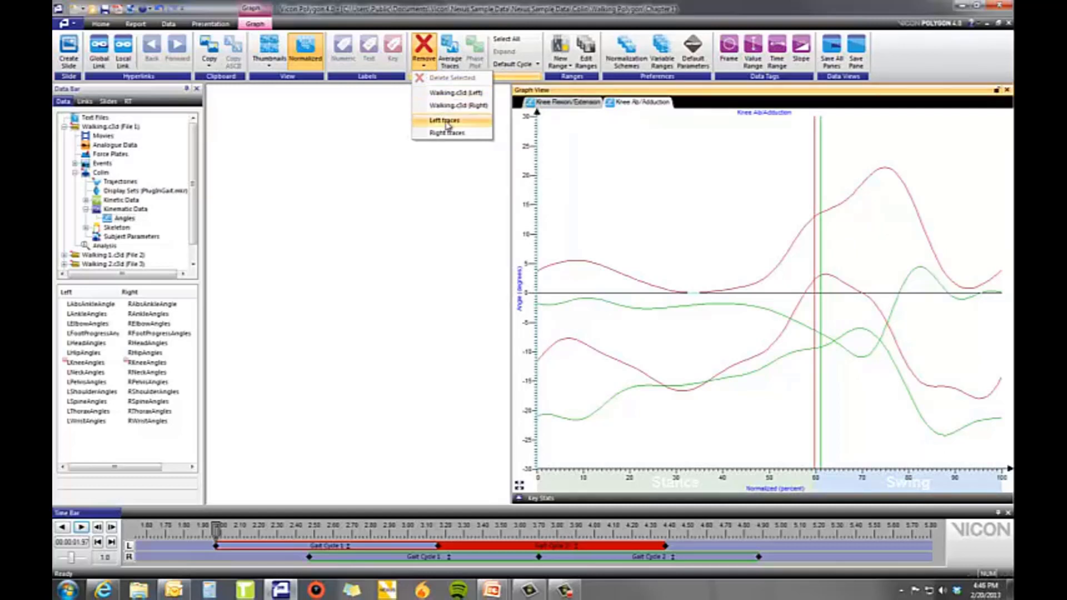
Inspect the trace details of the left and right knee Valg/Var curves in the combined graph.
left_click(594, 263)
left_click(598, 266)
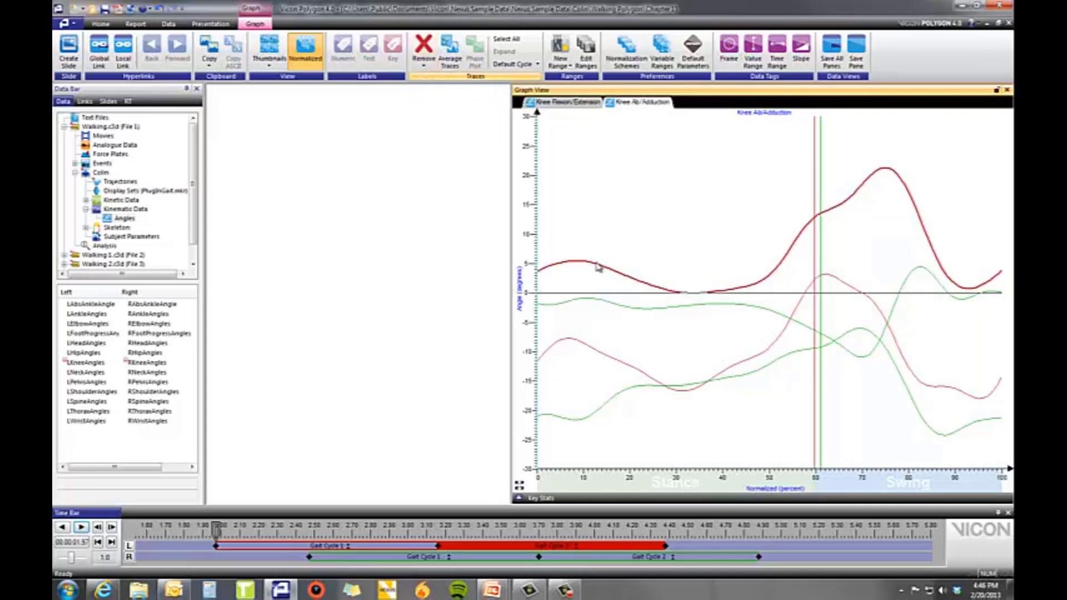
mouse_move(598, 268)
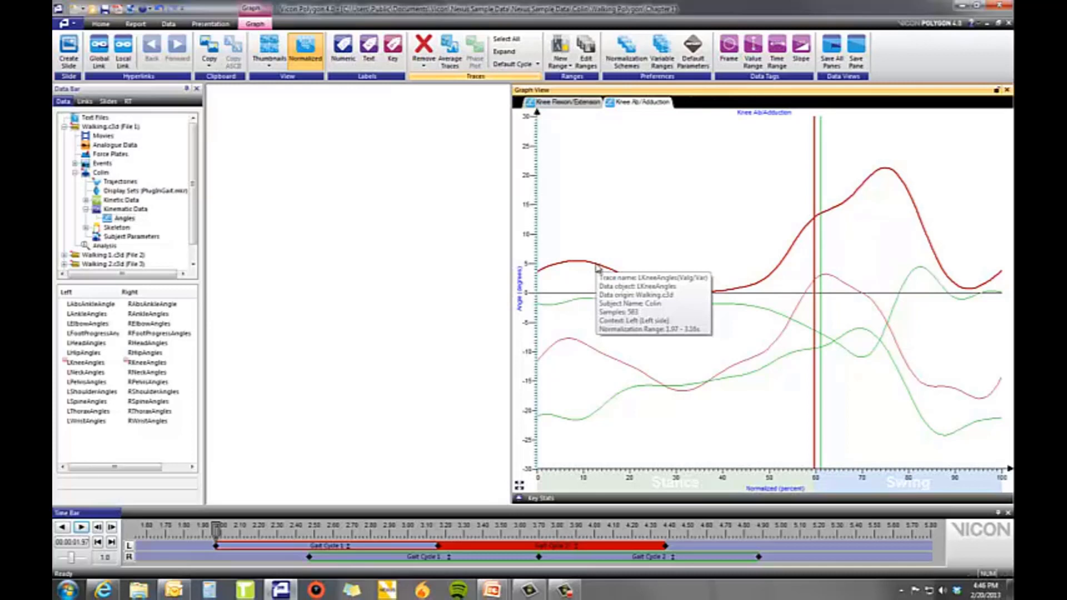
left_click(590, 302)
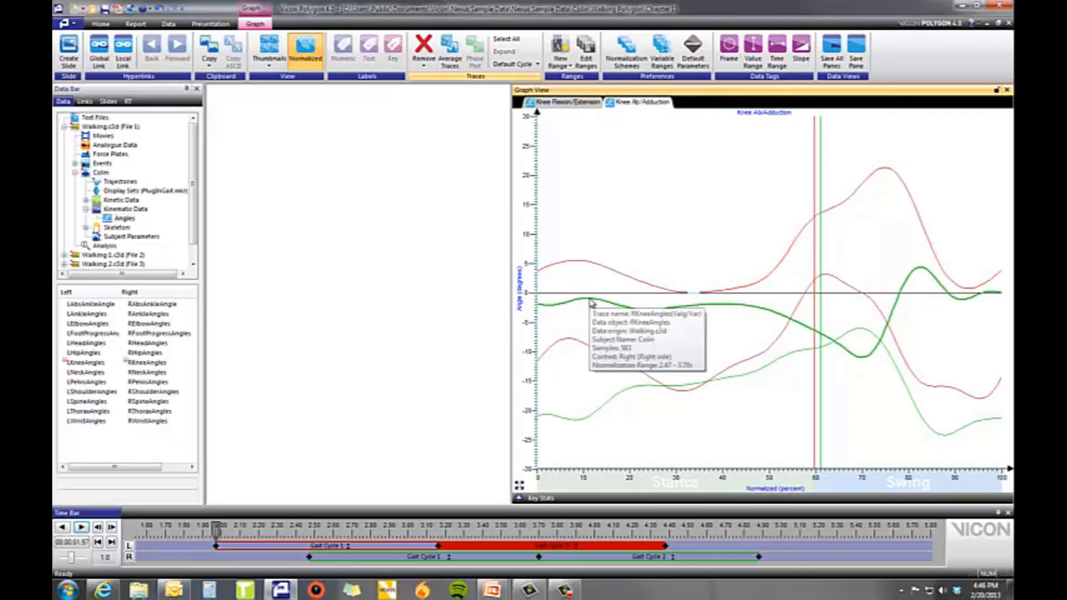
mouse_move(591, 302)
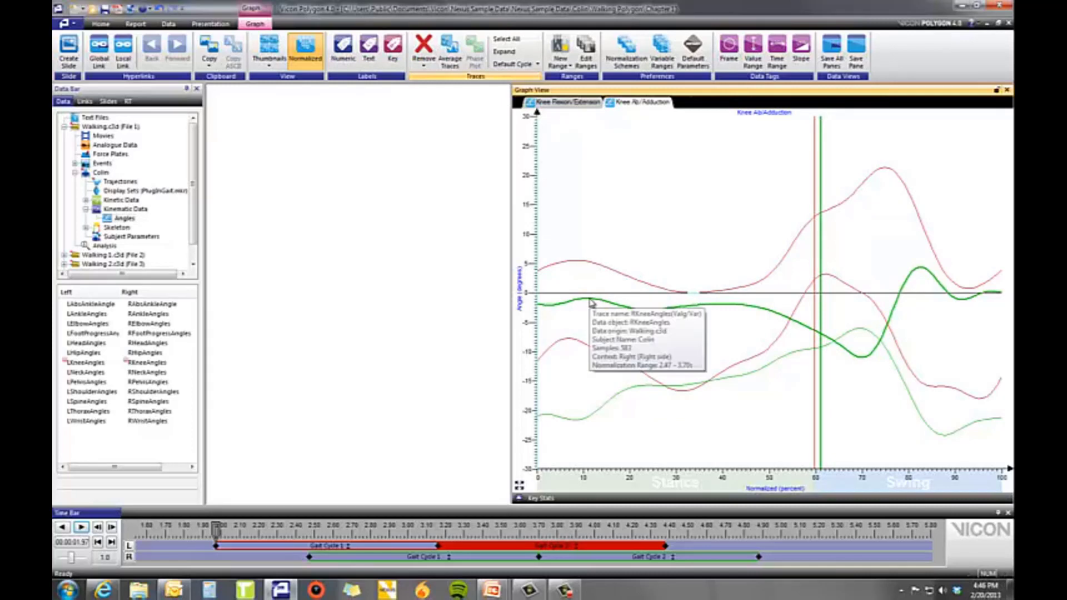
Delete the left and right knee Rotation traces from the combined Knee Ab/Adduction graph.
left_click(584, 346)
mouse_move(584, 347)
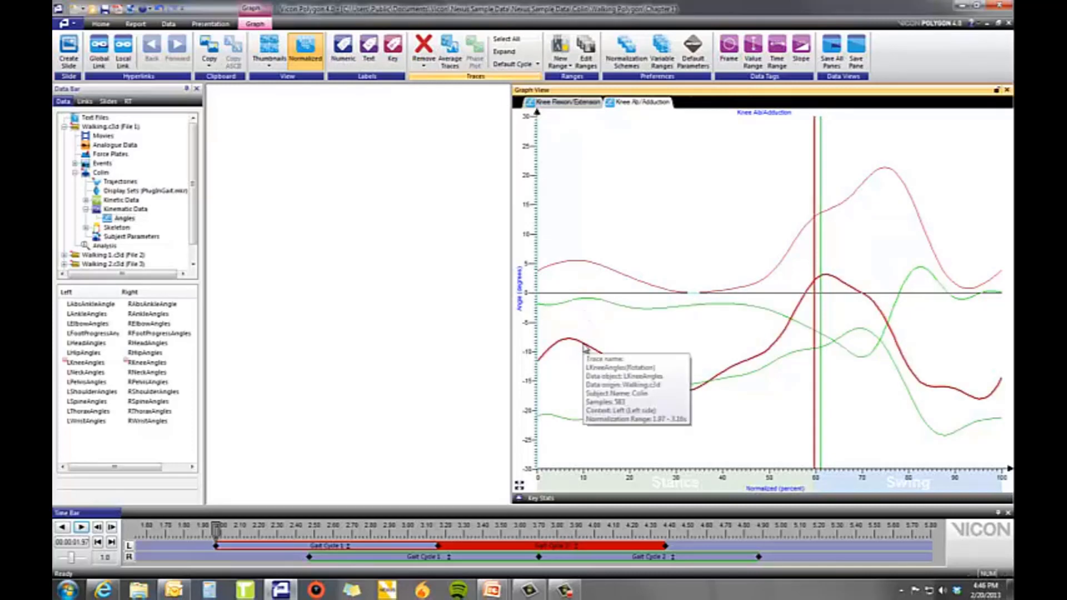
left_click(425, 65)
left_click(439, 78)
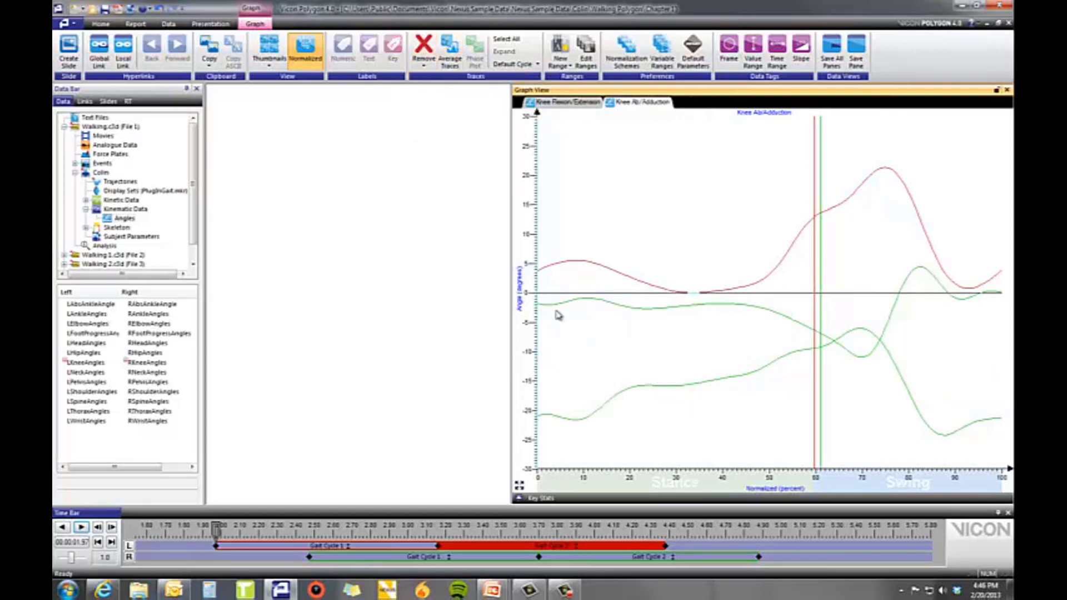
left_click(612, 399)
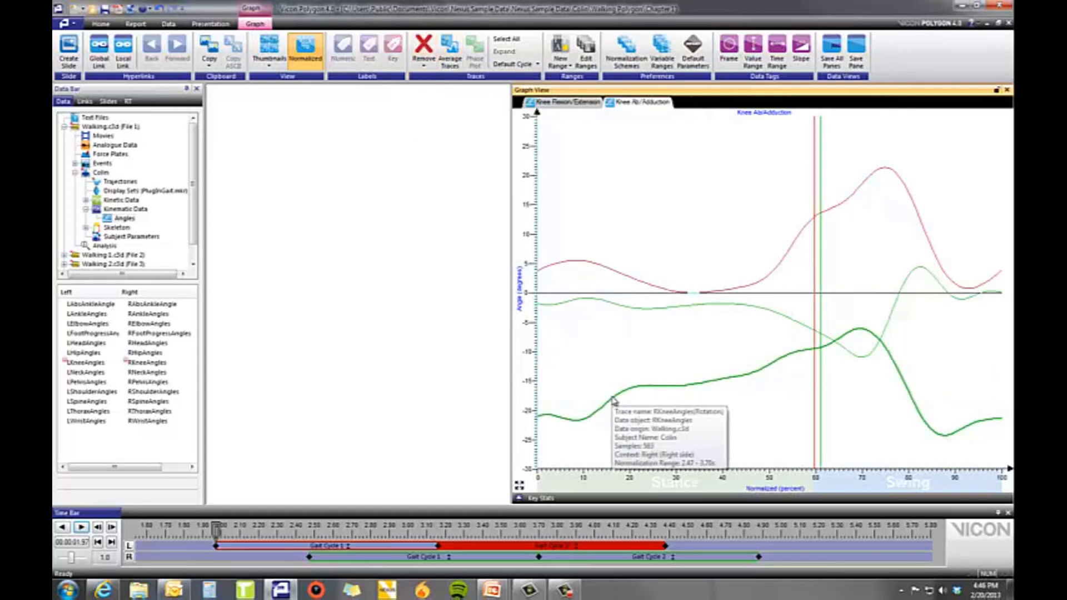
left_click(426, 66)
left_click(439, 78)
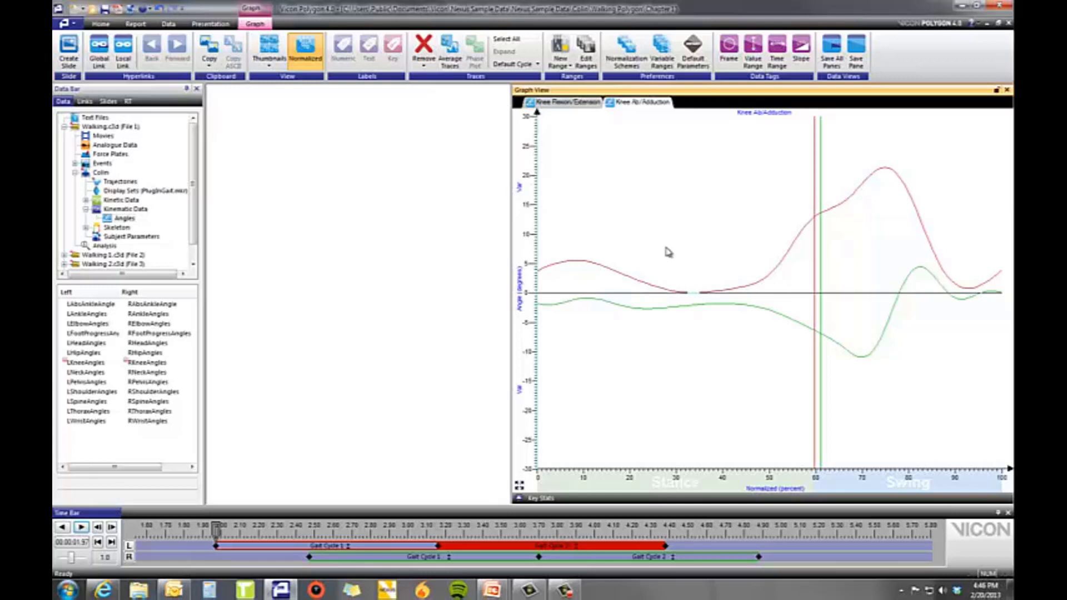
Show the graphs as thumbnails and remove the Knee Ab/Adduction and Knee Flexion/Extension graphs from the Graph View.
double_click(660, 213)
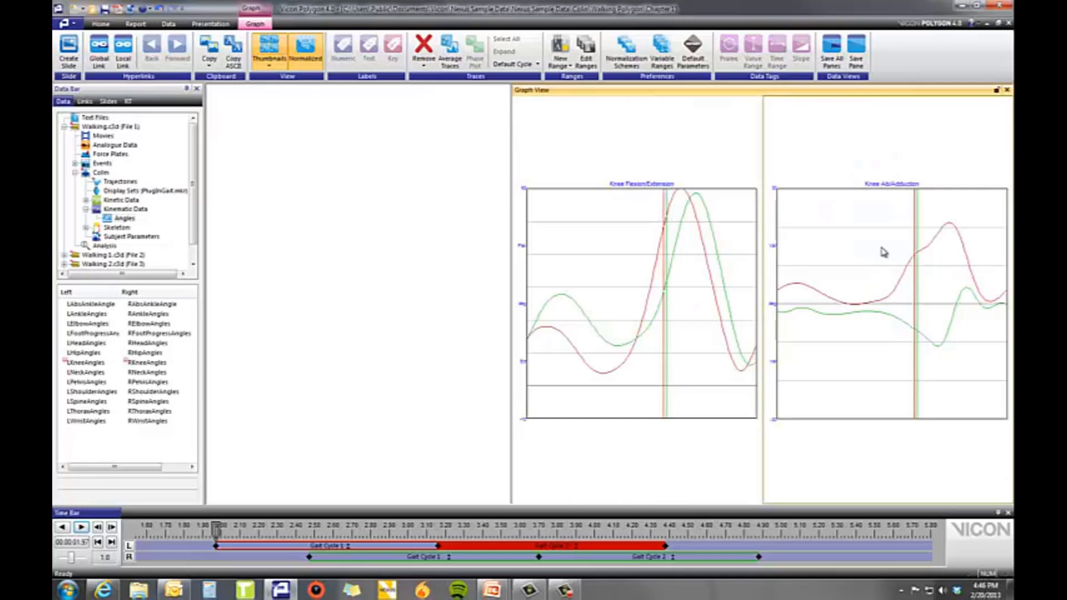
left_click_drag(876, 248, 457, 257)
left_click_drag(457, 257, 457, 256)
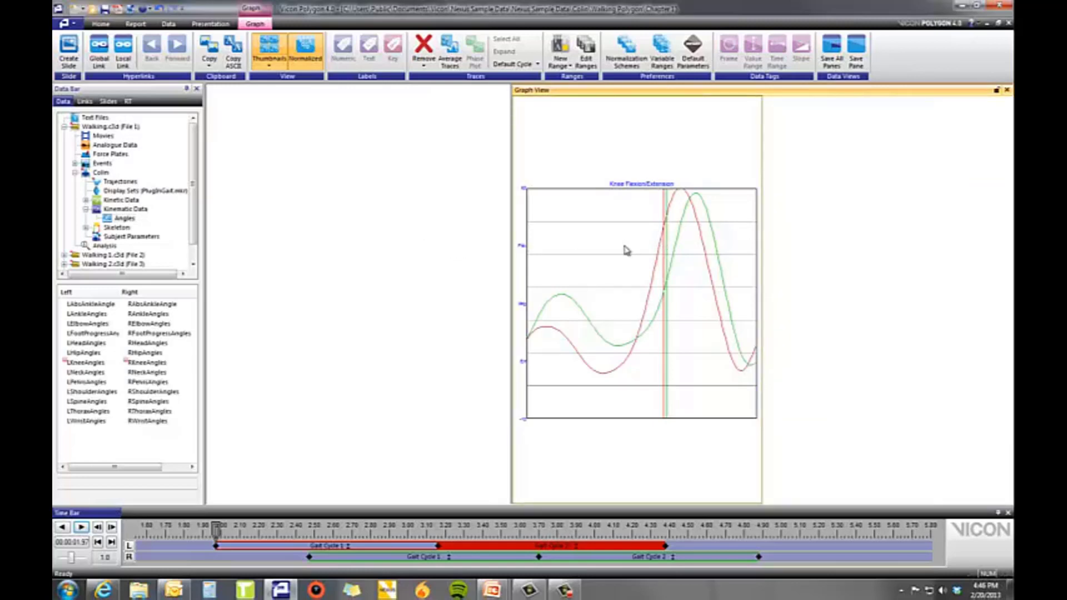
left_click_drag(627, 248, 433, 247)
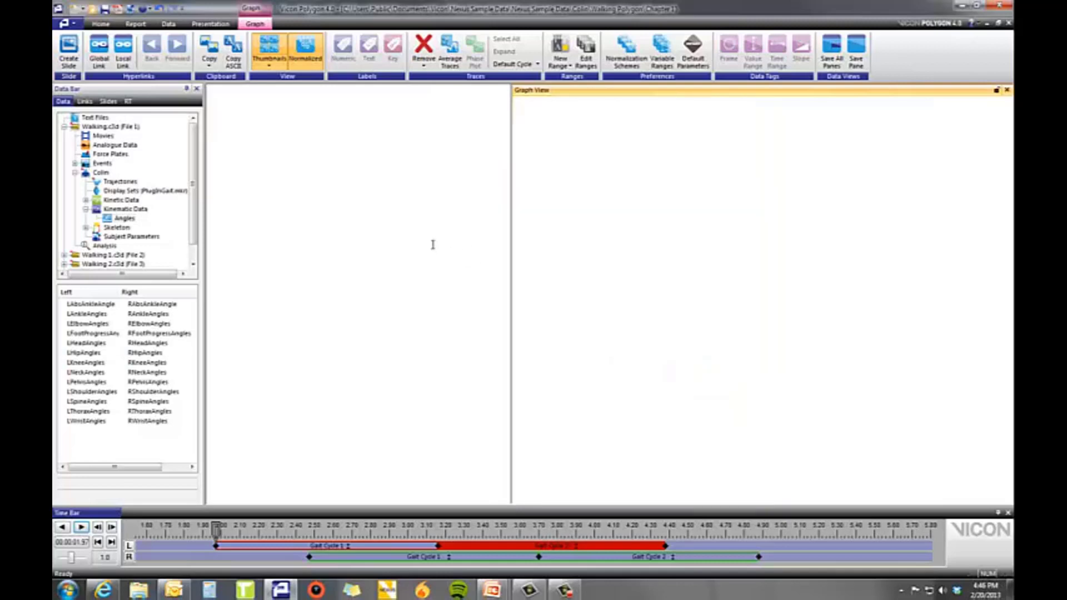
Plot the left and right knee angles and overlay the left Knee Flexion/Extension graph on the right-side one.
double_click(109, 364)
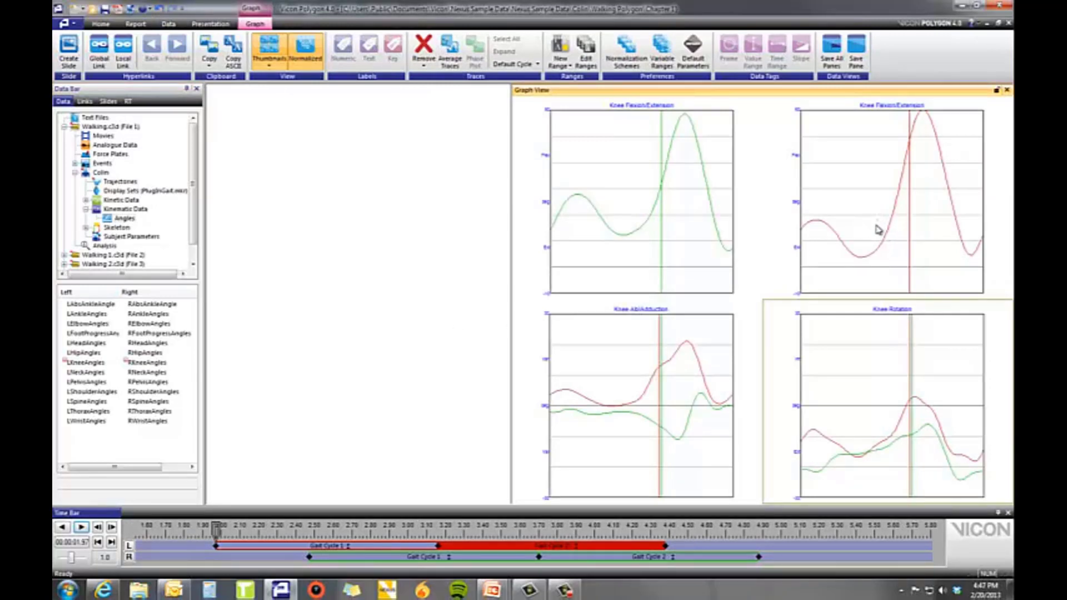
left_click_drag(877, 229, 621, 230)
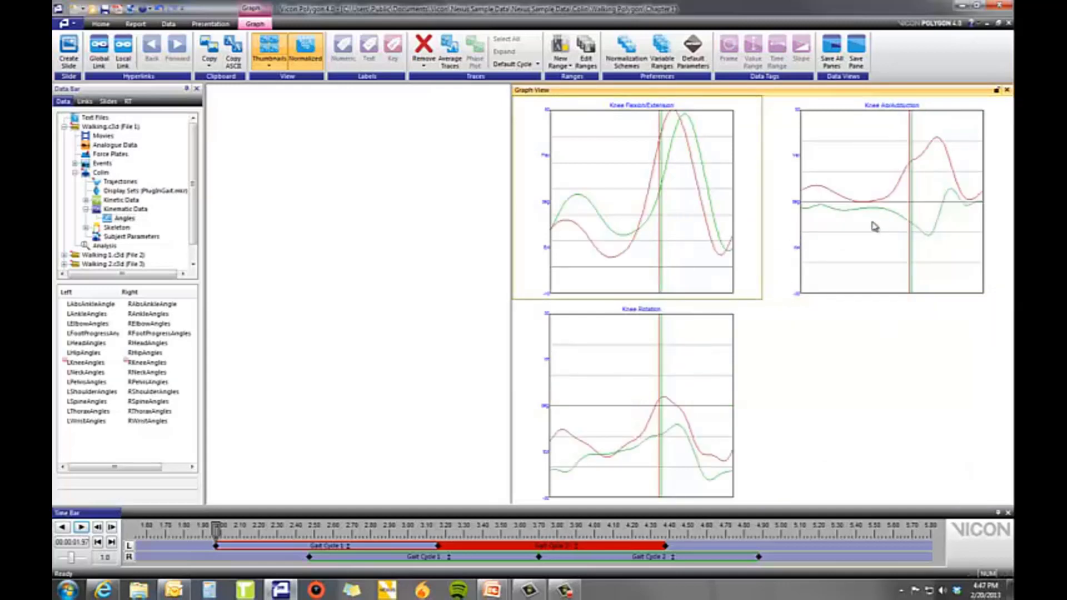
Rearrange the thumbnail grid with Knee Rotation at upper right, Knee Ab/Adduction below it, and Knee Flexion/Extension at lower left.
left_click_drag(875, 226, 873, 384)
left_click_drag(688, 388, 879, 226)
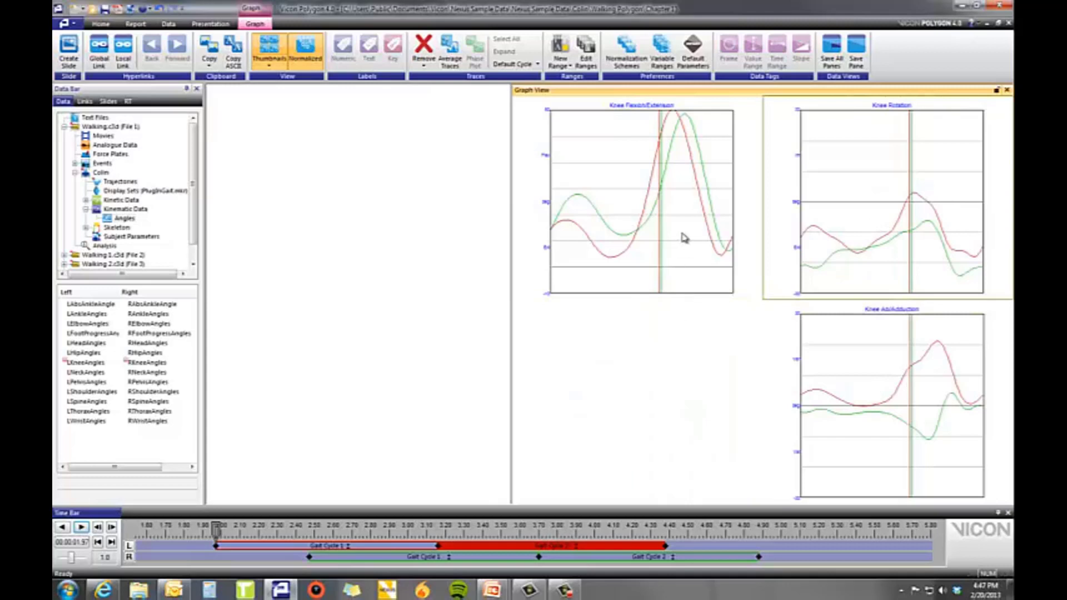
left_click_drag(684, 237, 676, 390)
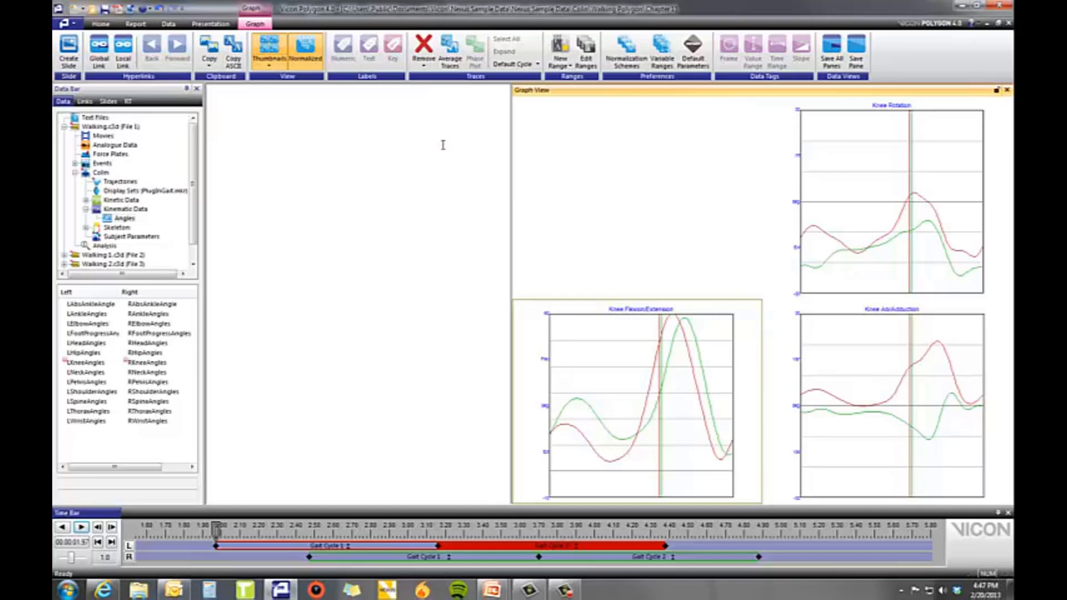
Display the Attributes Bar for the Graph View.
left_click(145, 9)
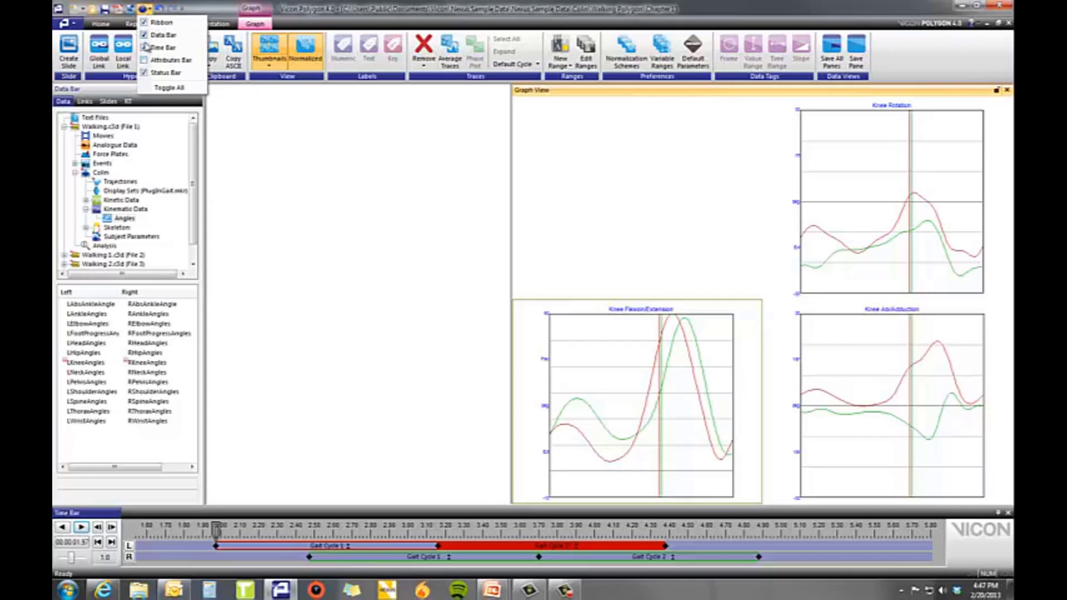
left_click(147, 61)
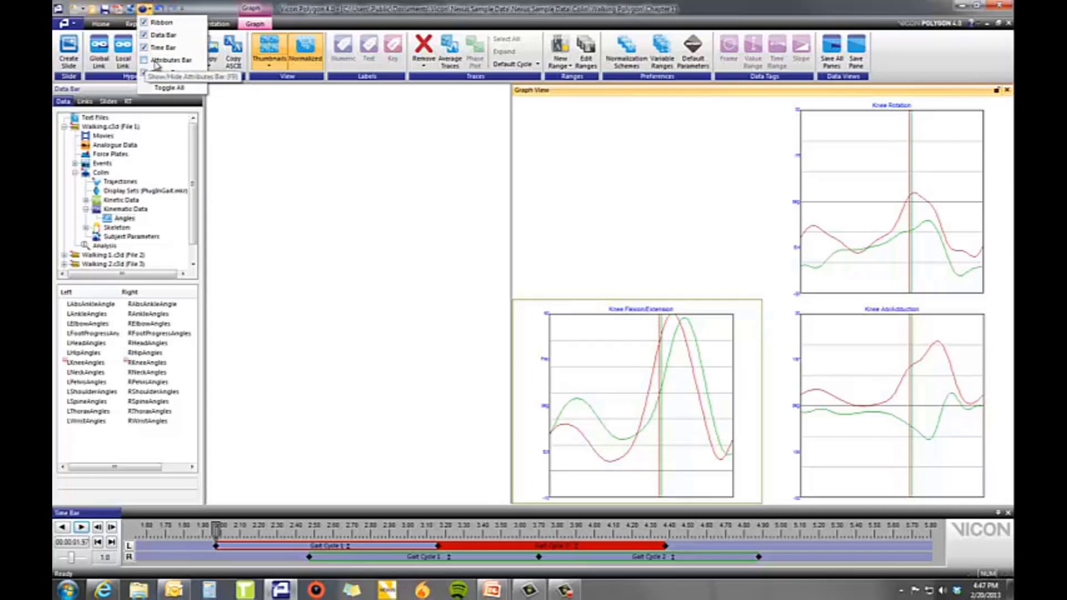
left_click(157, 61)
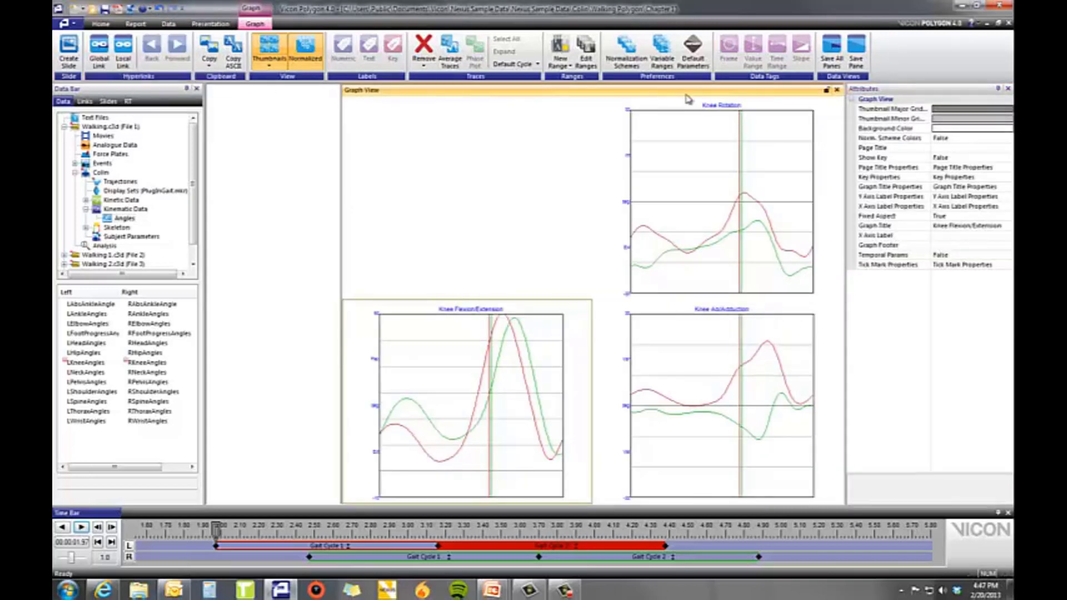
Set the graph title font size to 10 pt and its color to purple through the Knee Rotation graph's title properties.
left_click(774, 132)
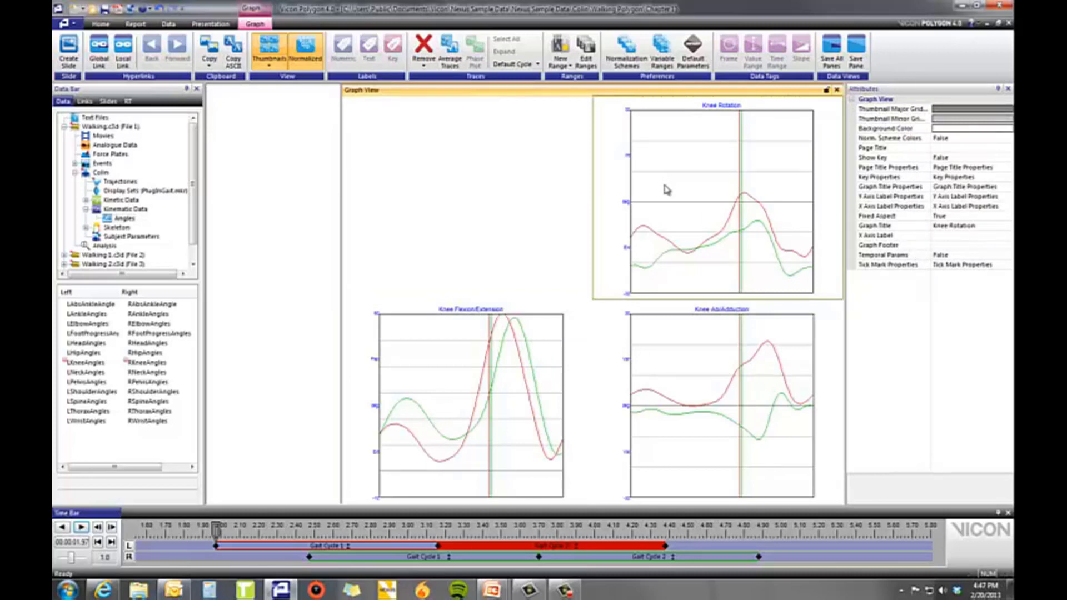
left_click(1003, 187)
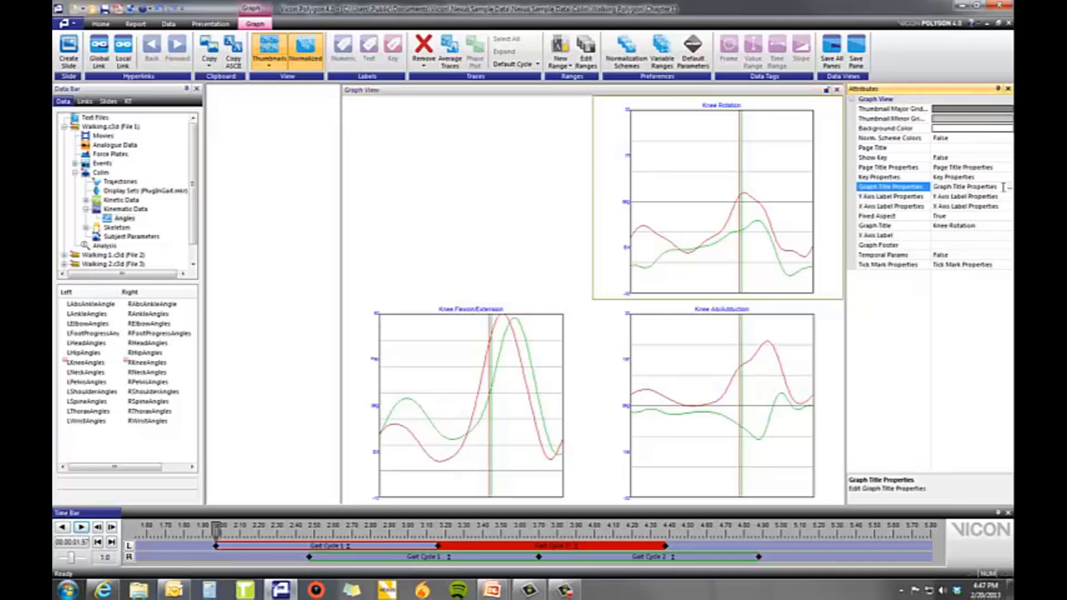
left_click(1008, 187)
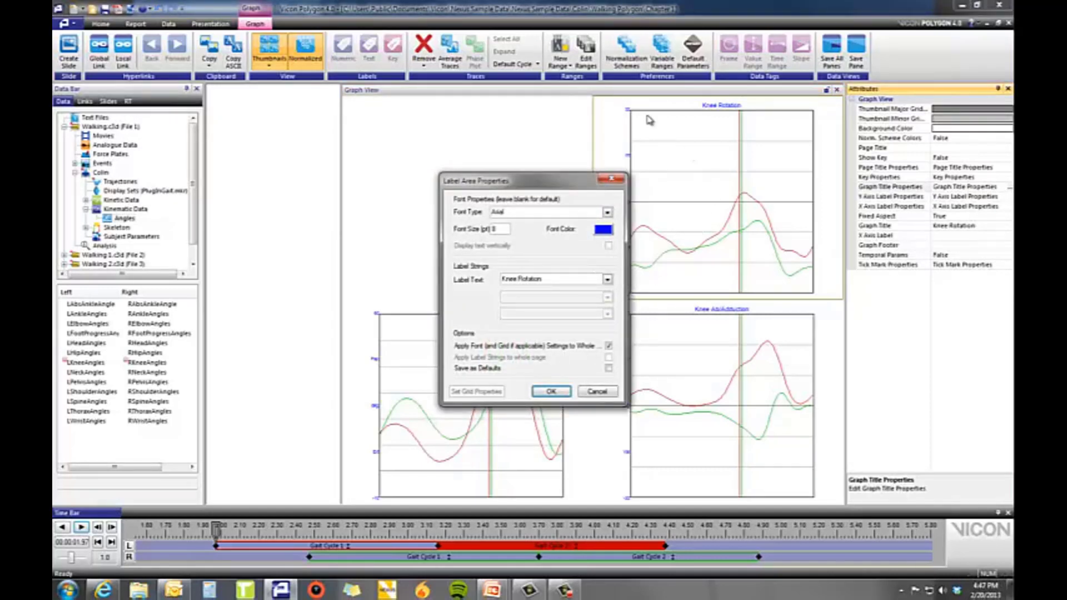
left_click_drag(561, 280, 498, 282)
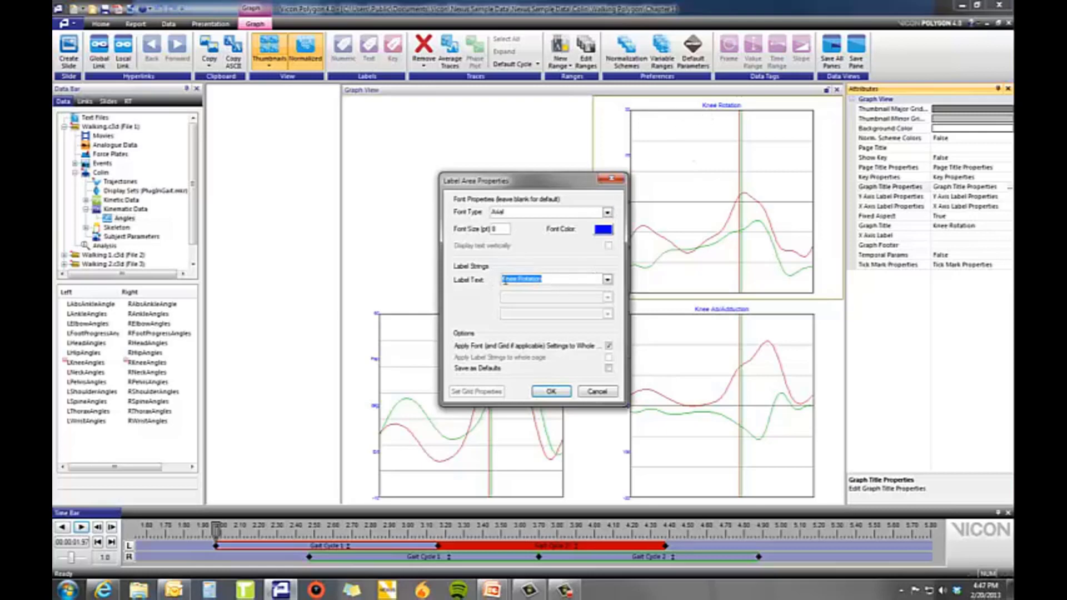
left_click(607, 280)
left_click(607, 280)
left_click_drag(506, 229, 461, 232)
left_click(604, 231)
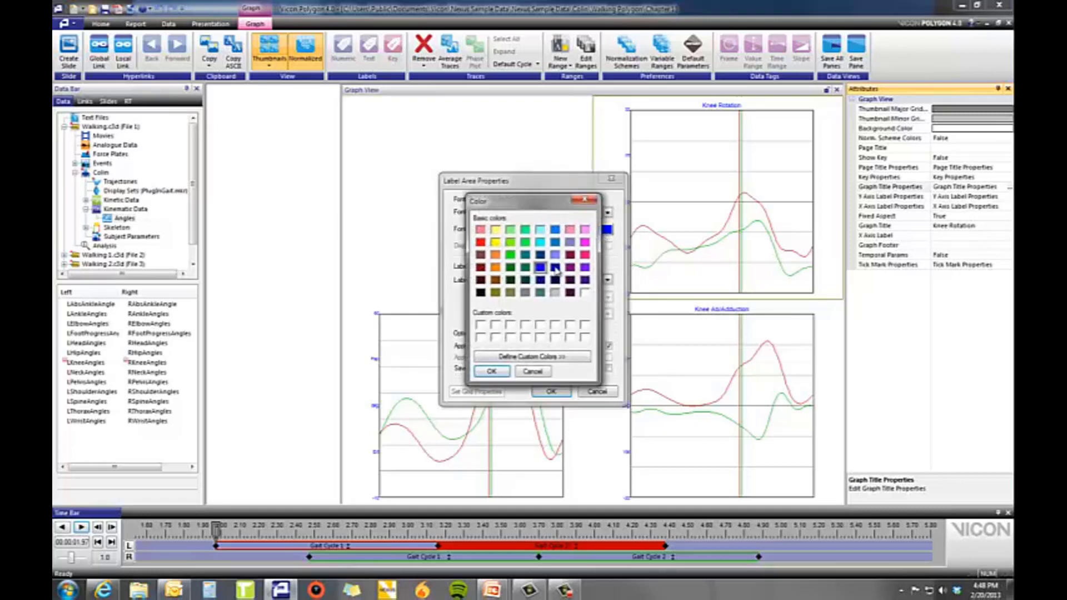
left_click(584, 268)
left_click(491, 371)
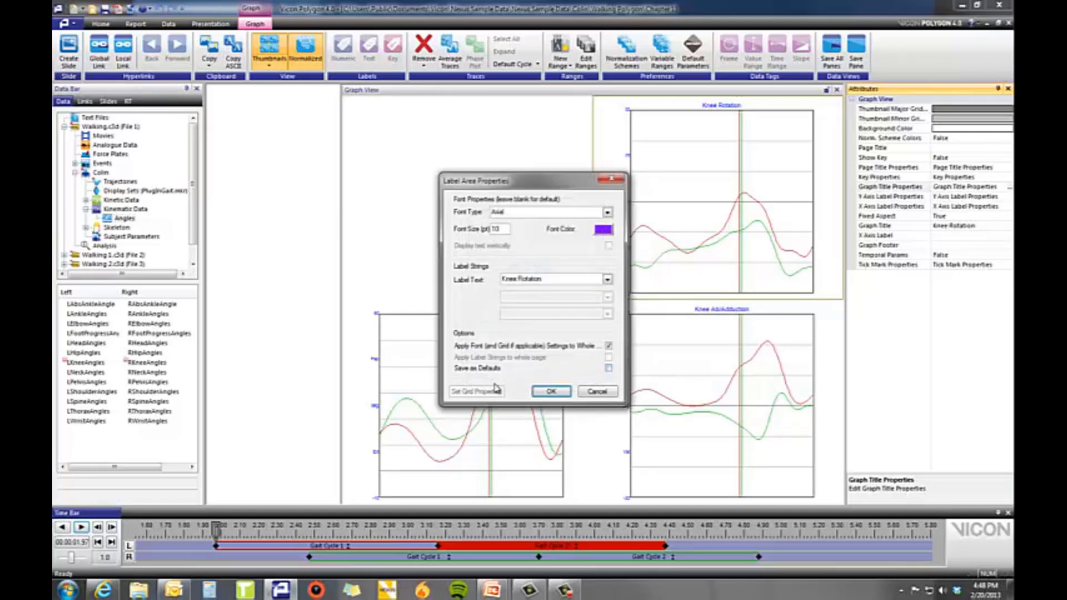
left_click(549, 392)
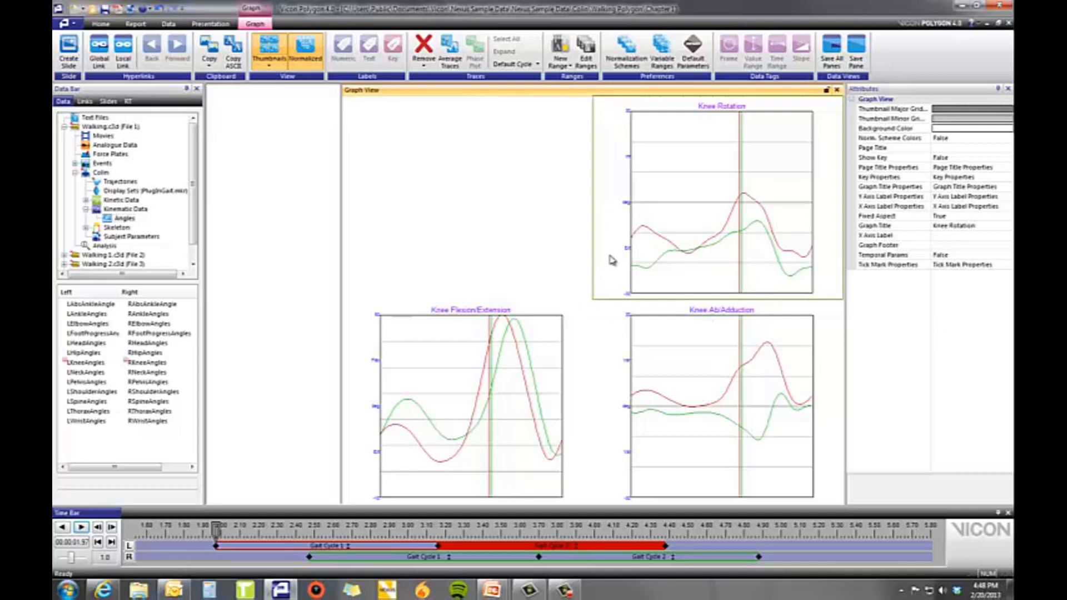
Enlarge the Knee Flexion/Extension graph and set its Y axis range to 0–65, keeping Angle in degrees as the quantity and unit.
double_click(533, 351)
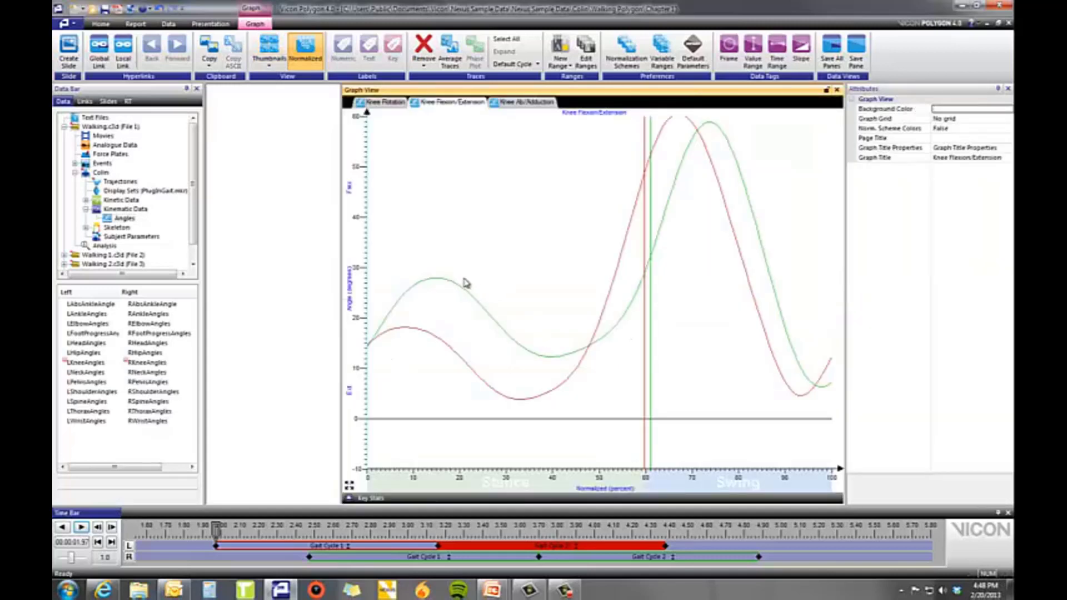
left_click(356, 222)
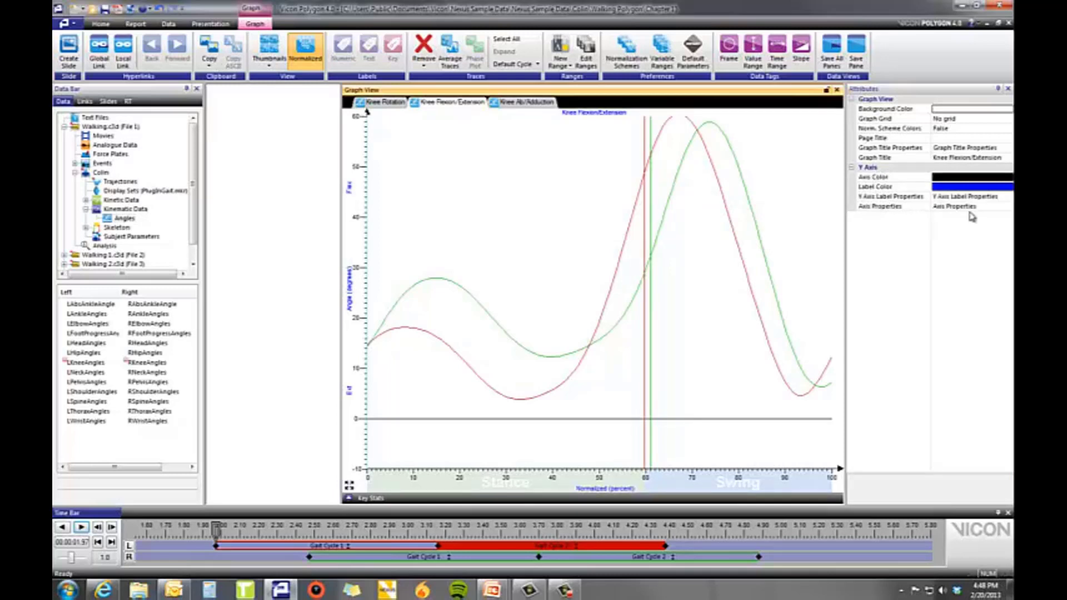
left_click(1008, 208)
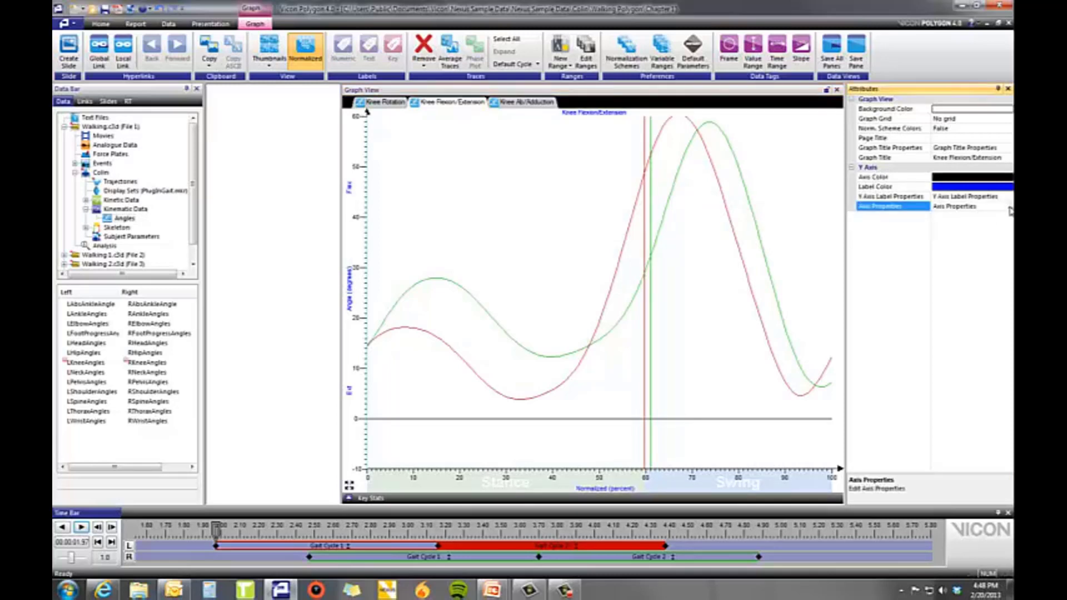
left_click(1009, 207)
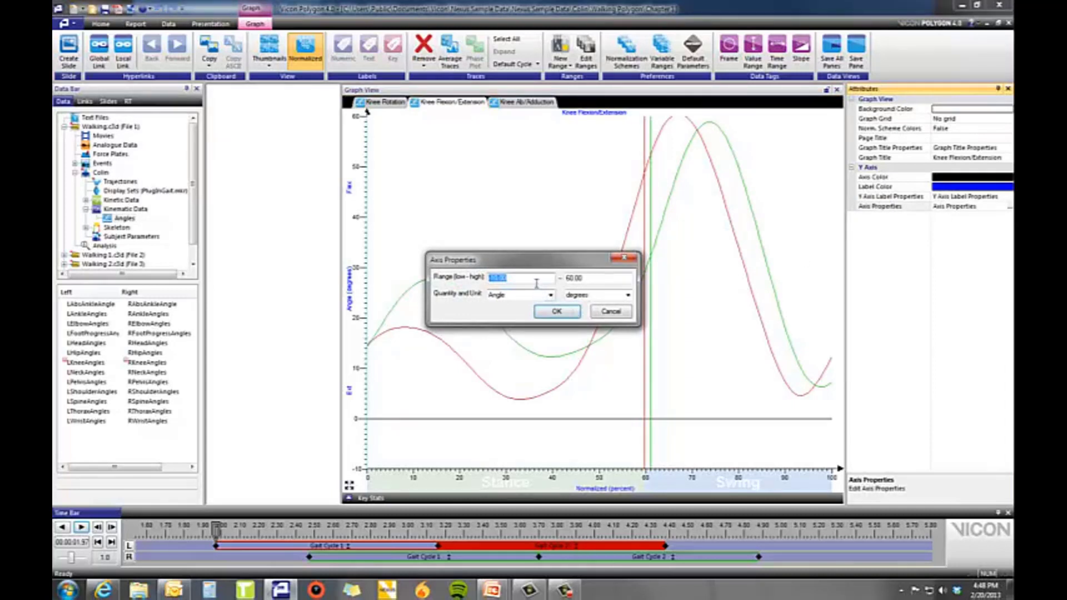
key("Tab")
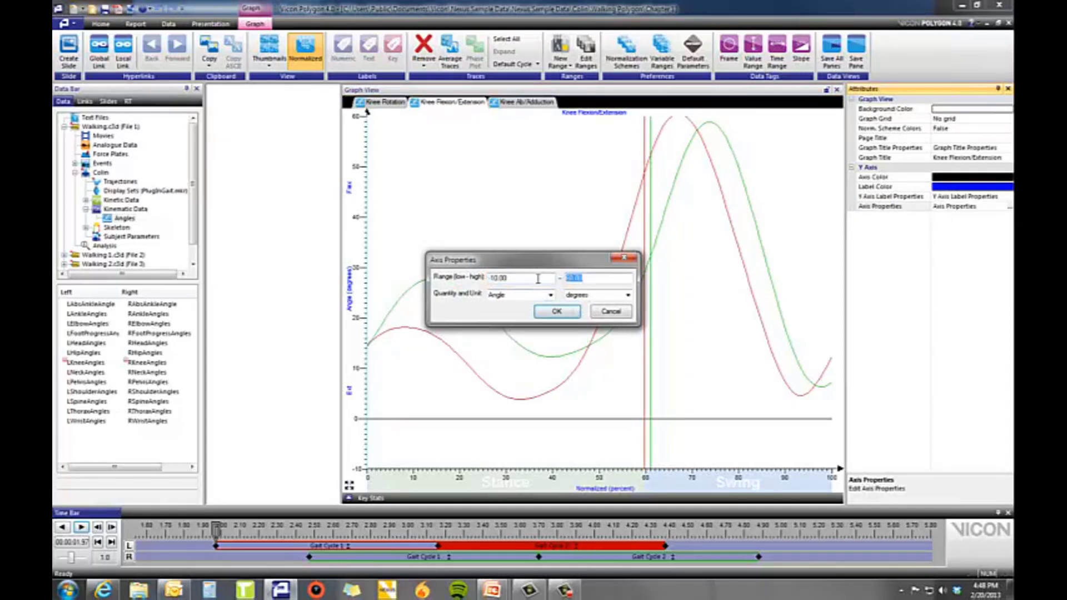
type("65")
double_click(502, 278)
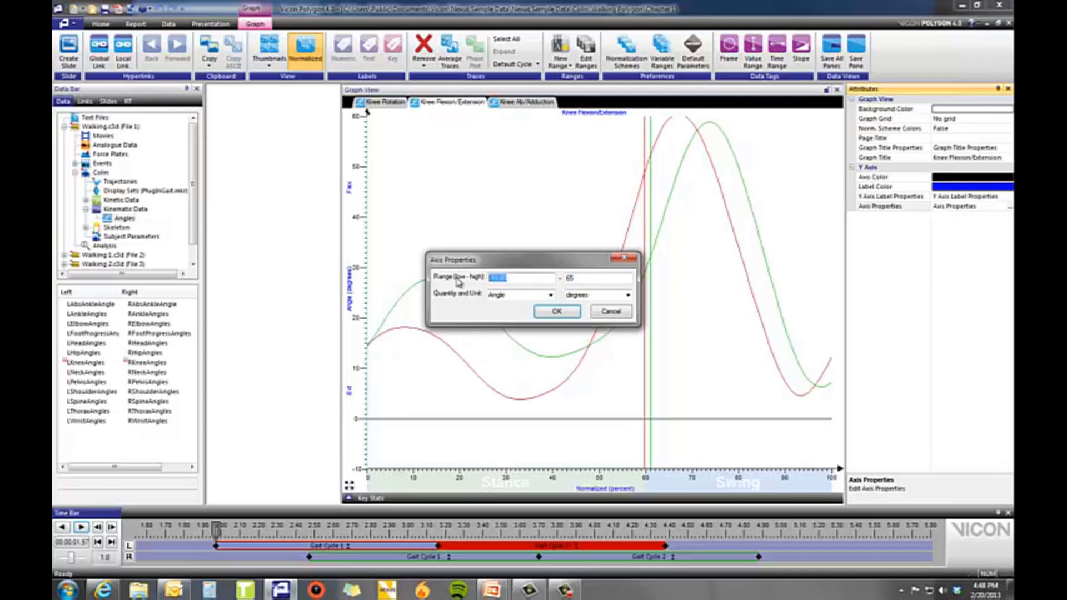
type("0")
double_click(531, 294)
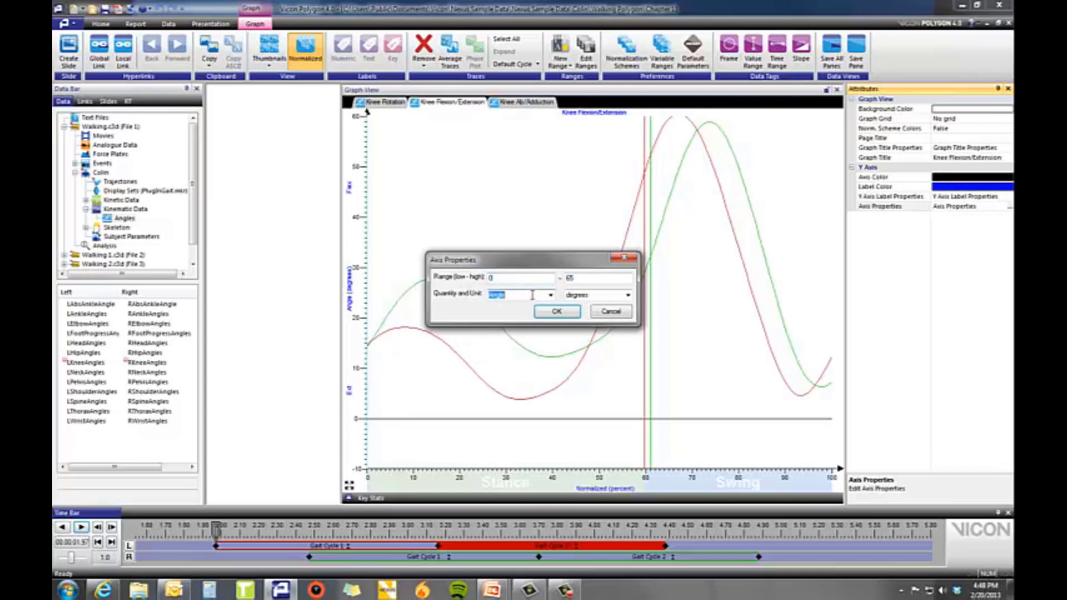
left_click(628, 299)
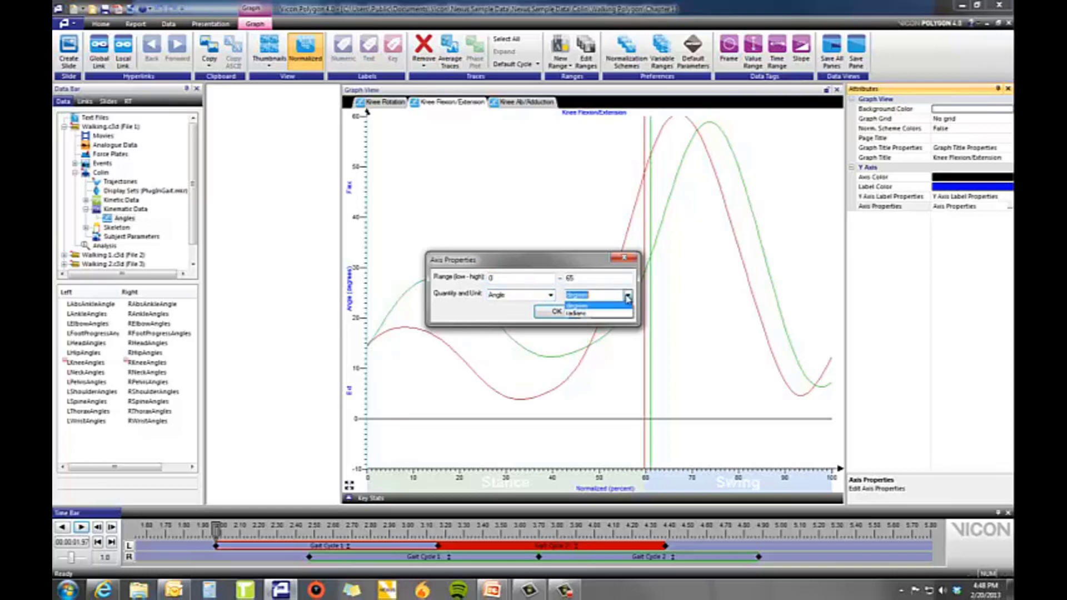
left_click(595, 305)
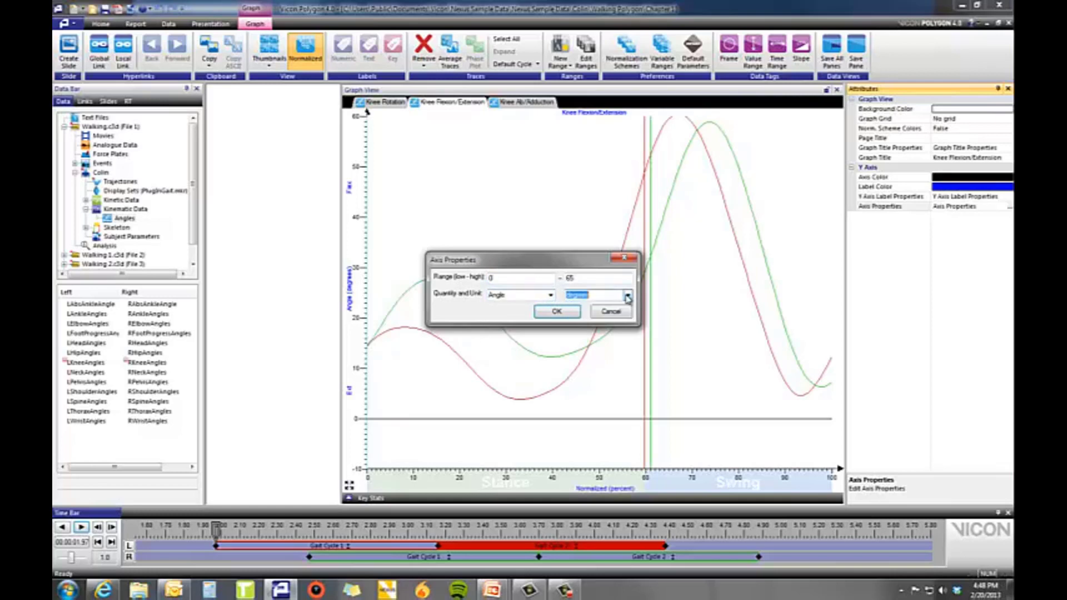
left_click(556, 313)
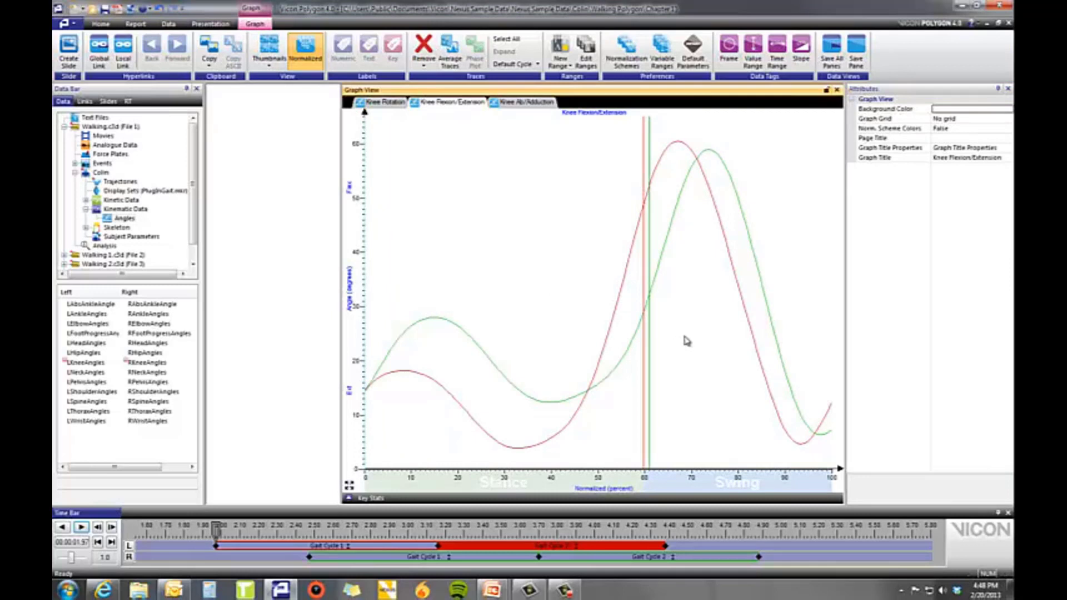
Set the Knee Flexion/Extension graph's X axis quantity to Angle with degrees as the unit.
left_click(645, 481)
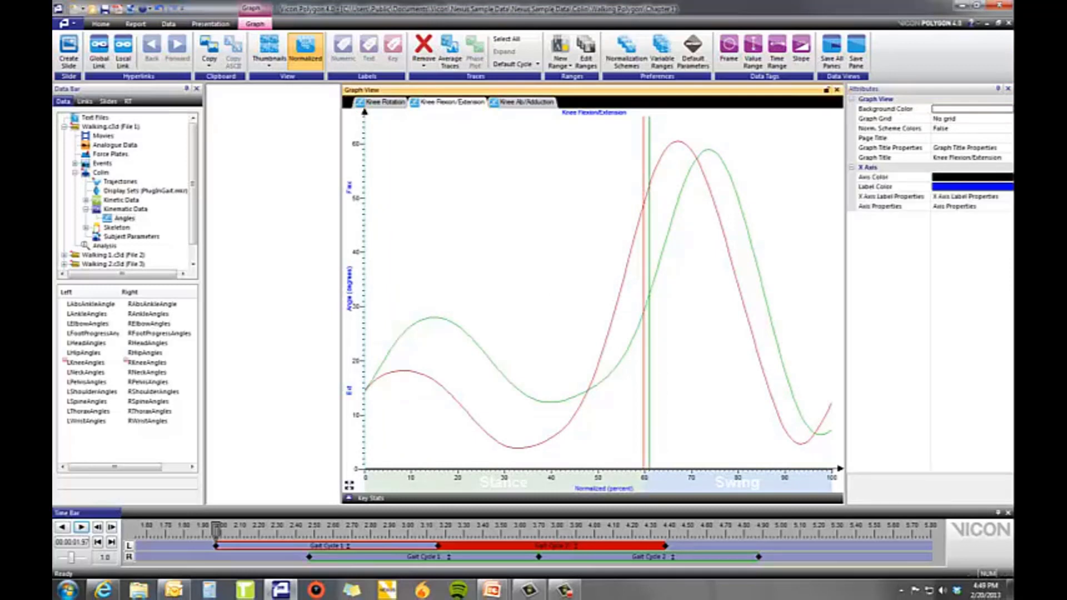
left_click(1008, 208)
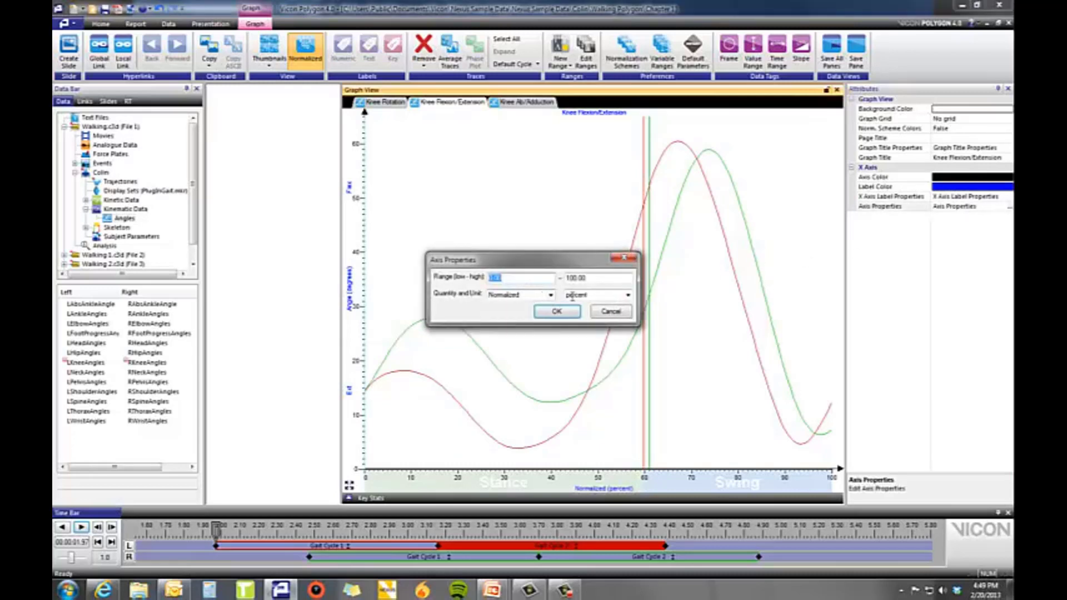
left_click(552, 297)
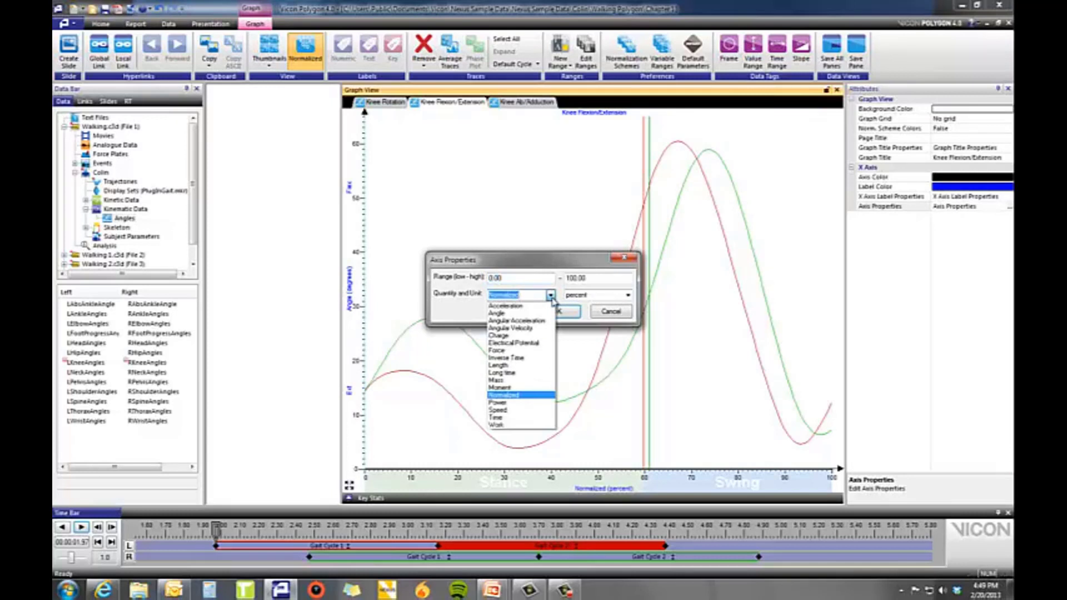
left_click(526, 315)
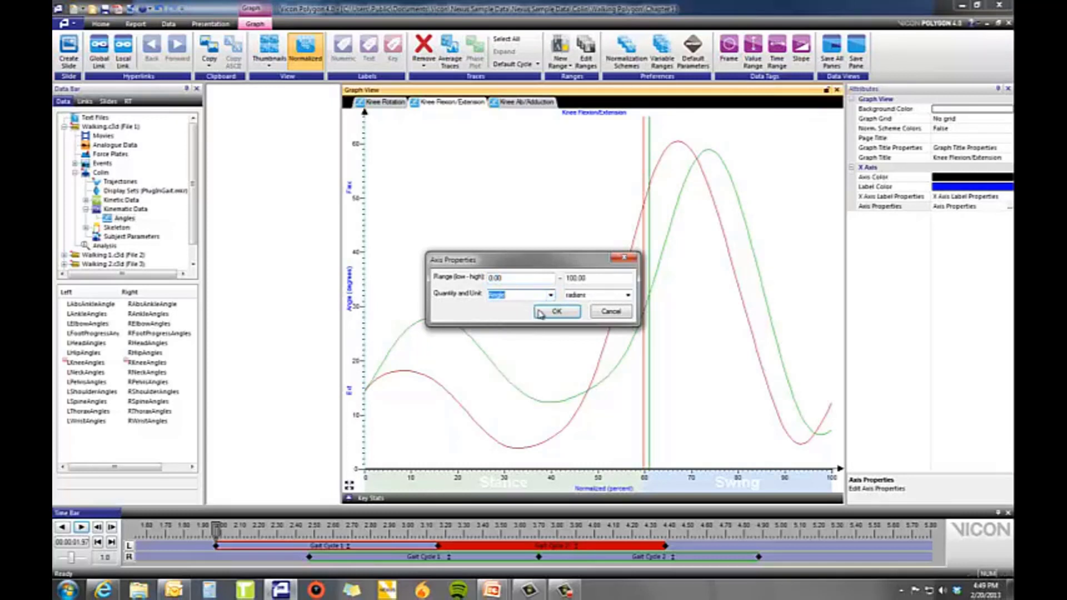
left_click(623, 296)
left_click(628, 300)
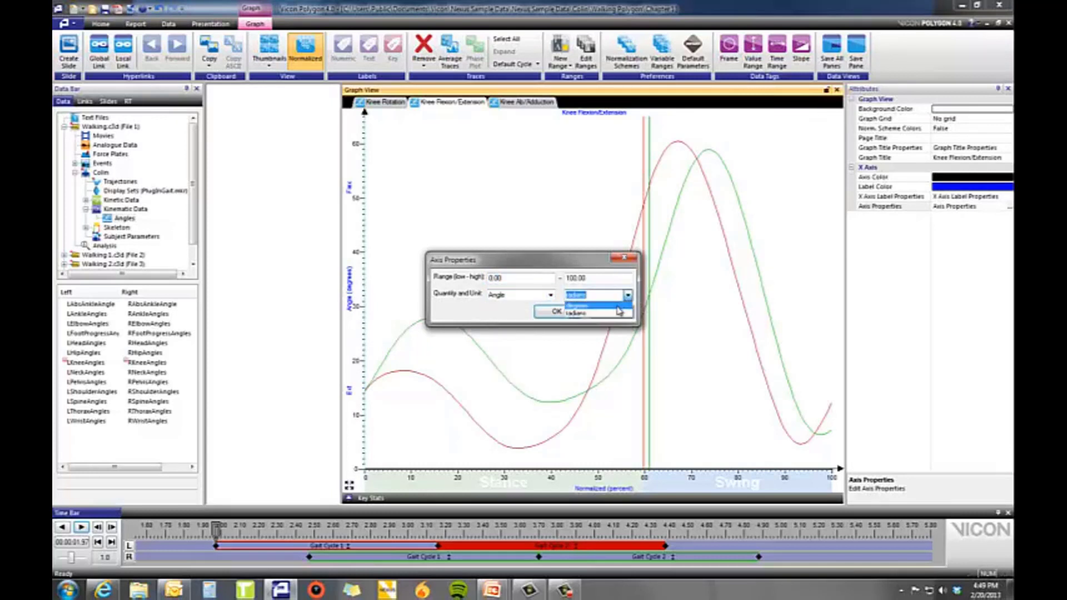
left_click(617, 311)
left_click(557, 311)
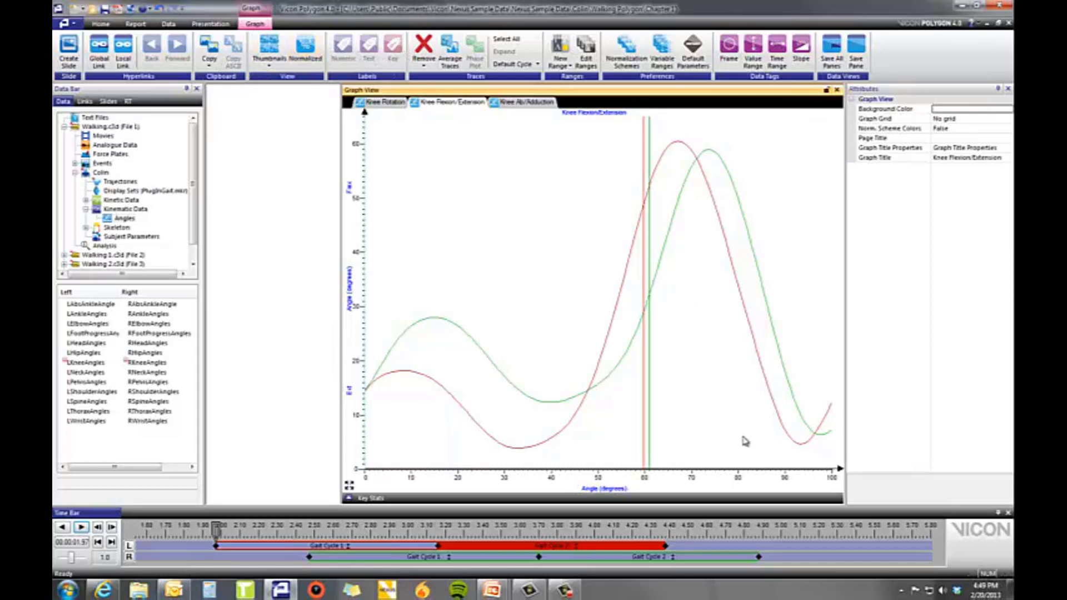
Set the Knee Flexion/Extension graph's X axis quantity back to Normalized.
left_click(737, 477)
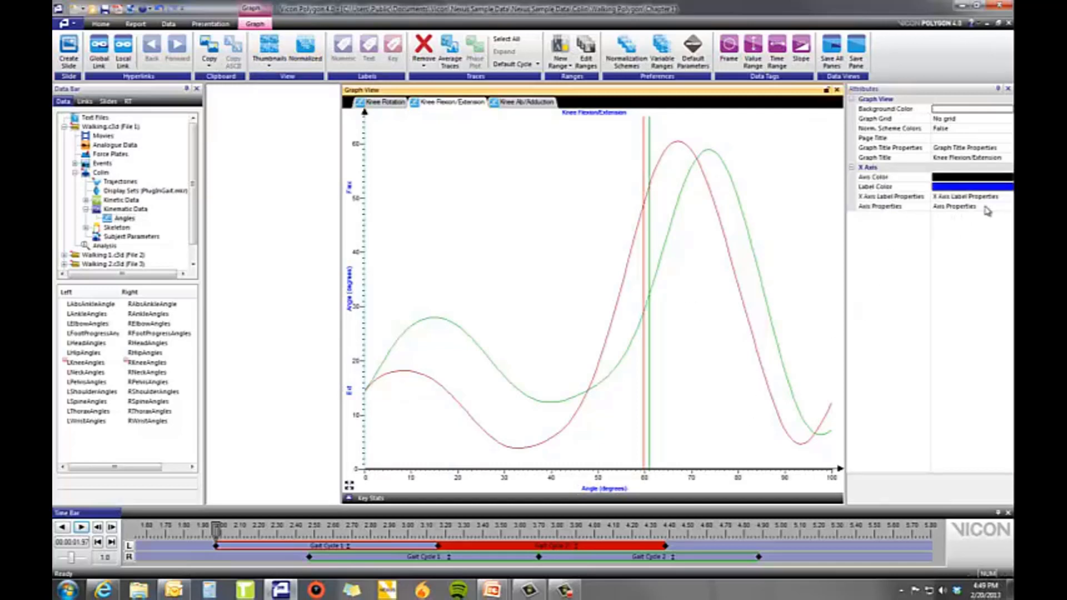
left_click(1008, 208)
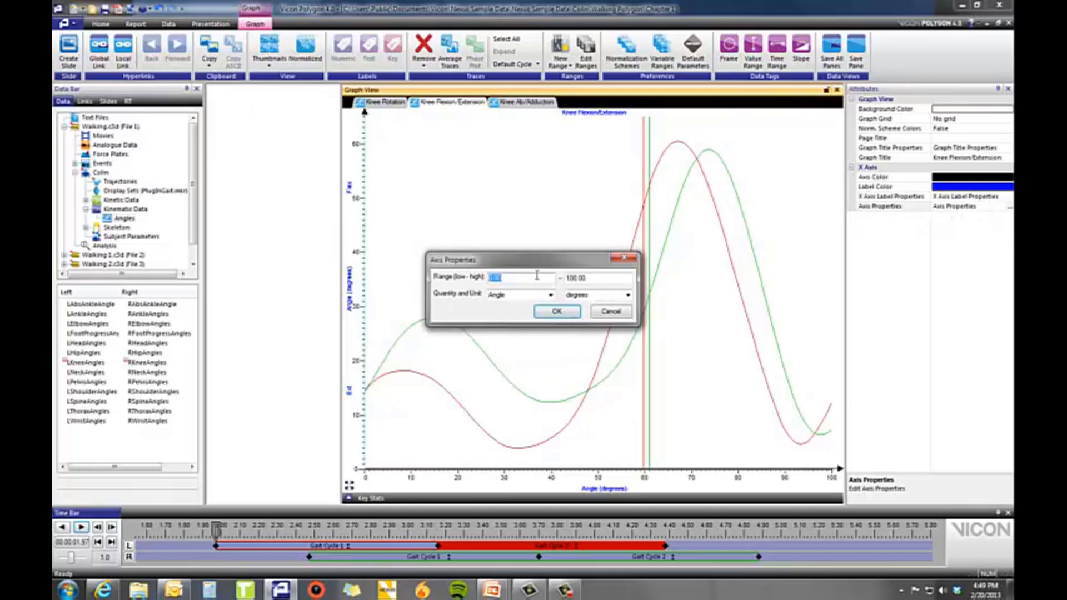
left_click(552, 298)
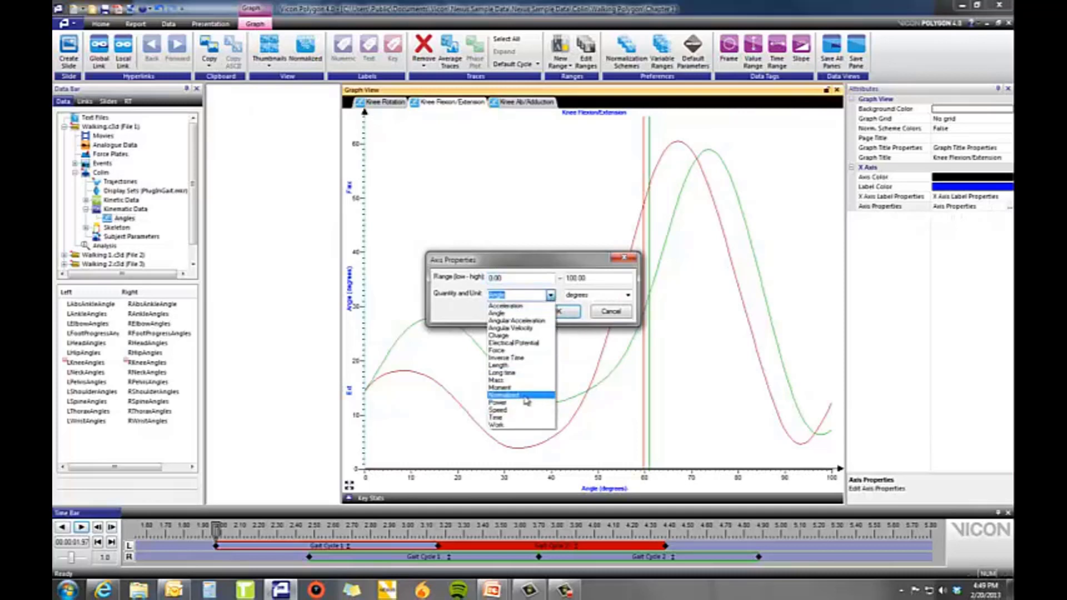
left_click(528, 395)
left_click(556, 310)
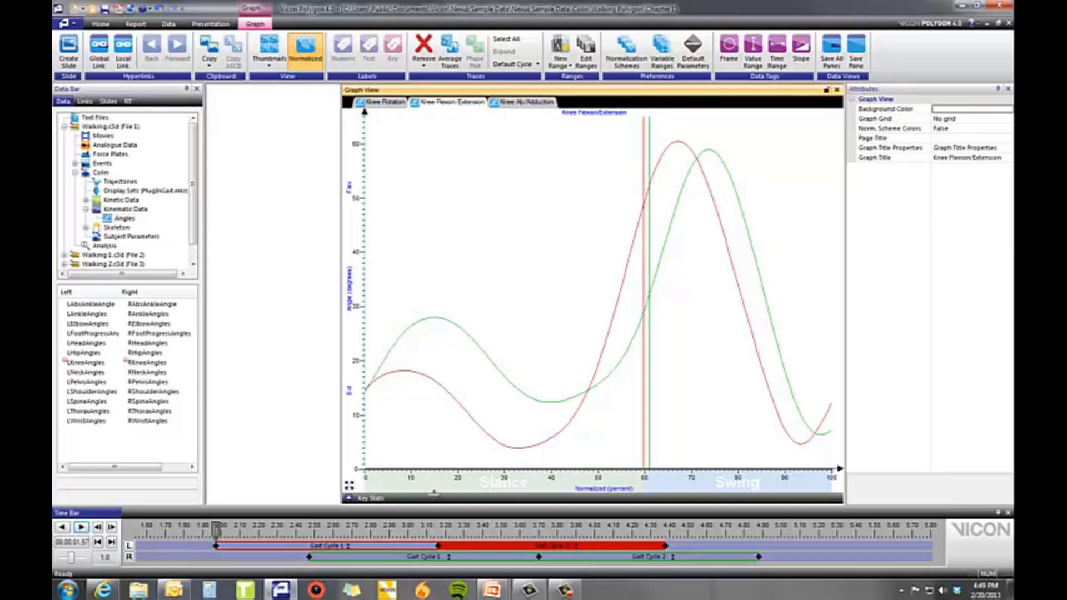
Switch to the PowerPoint slideshow and advance to the View Options slide about graphs normalized to the gait cycle.
mouse_move(503, 590)
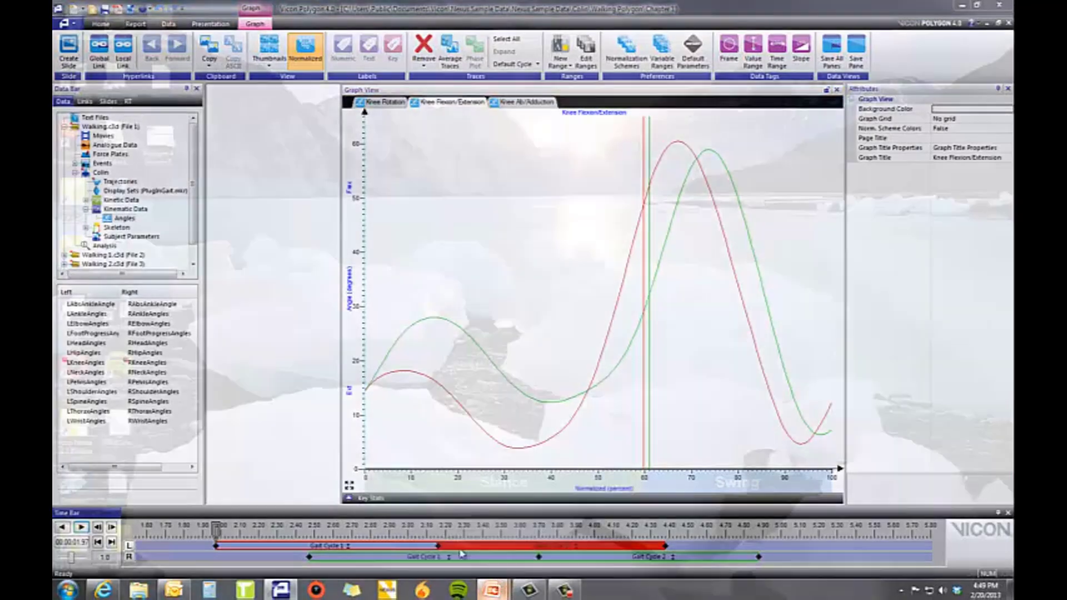
left_click(497, 551)
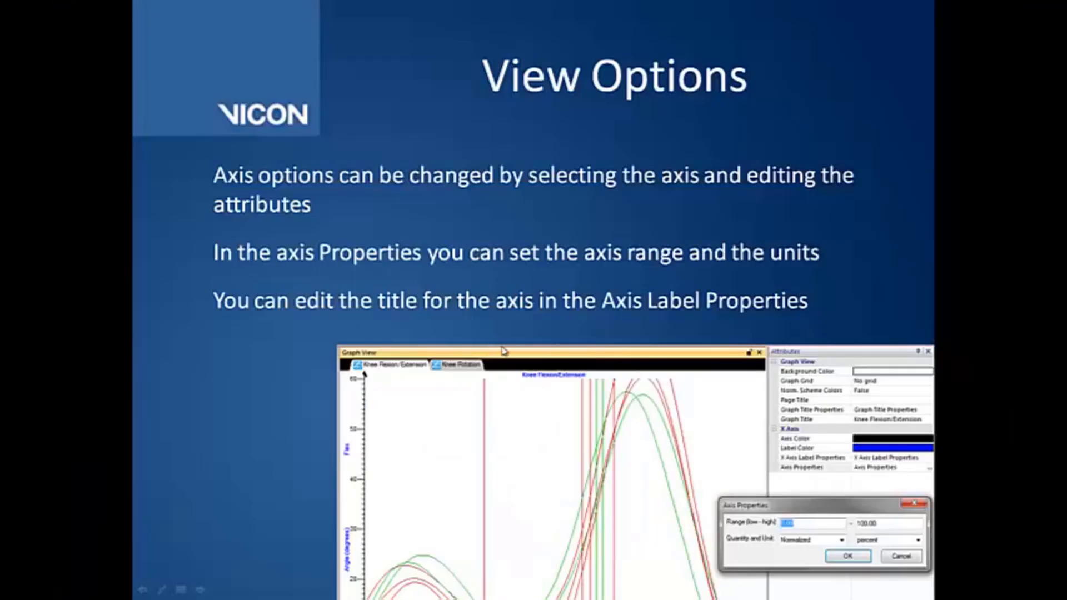
left_click(660, 333)
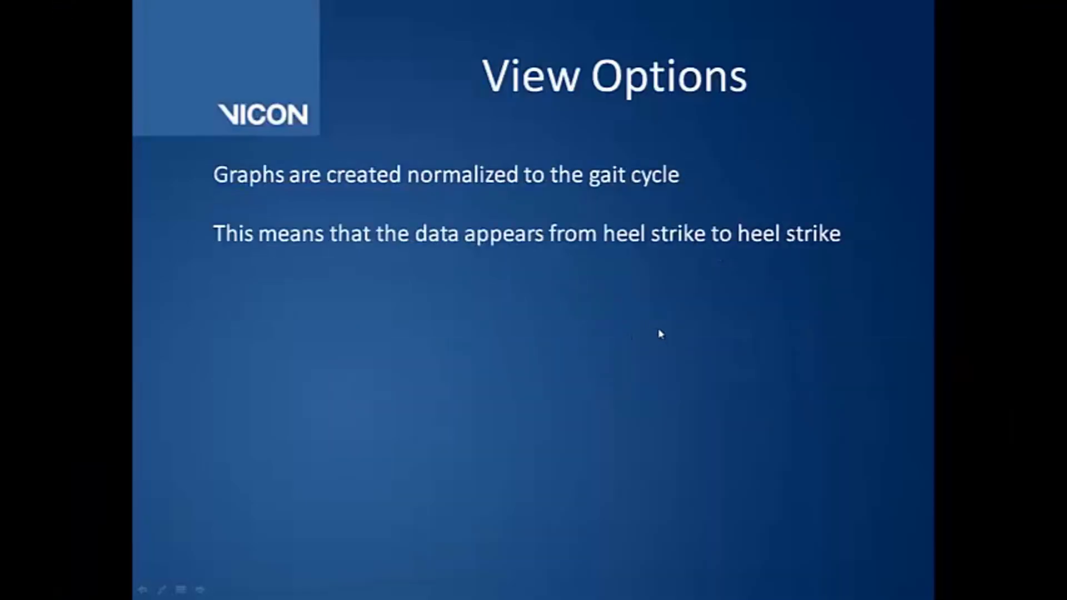
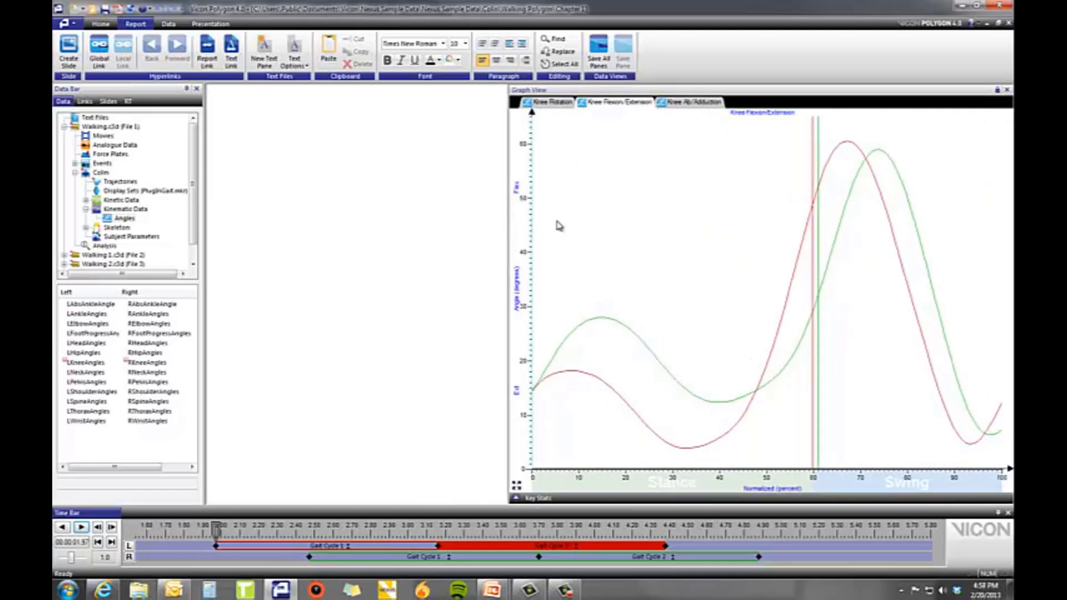
Add a normalization scheme named flight for the Graph View, using General as both its start and end event.
left_click(594, 157)
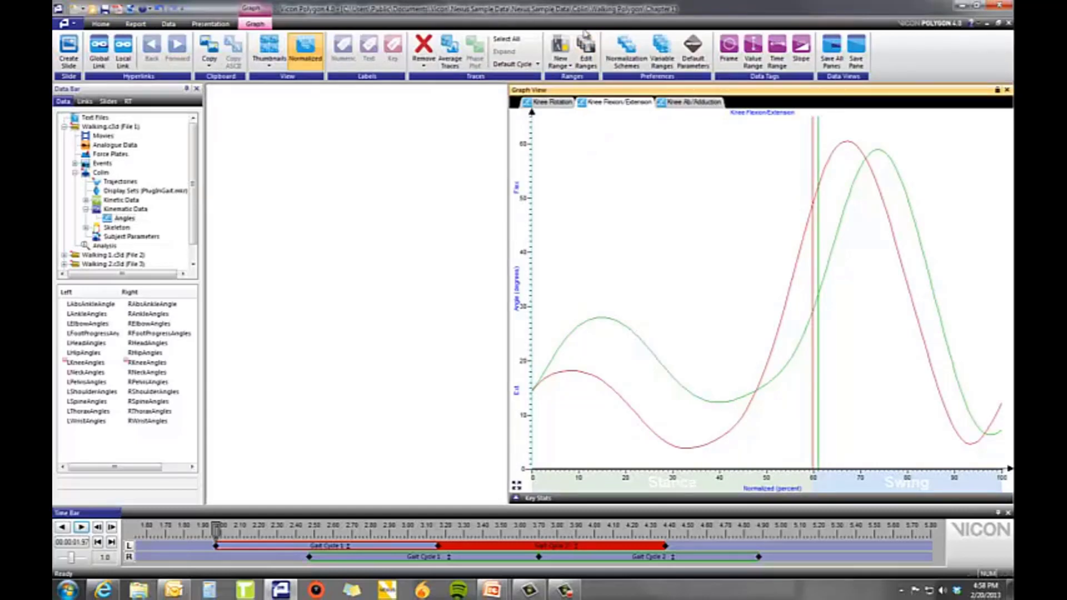
left_click(635, 50)
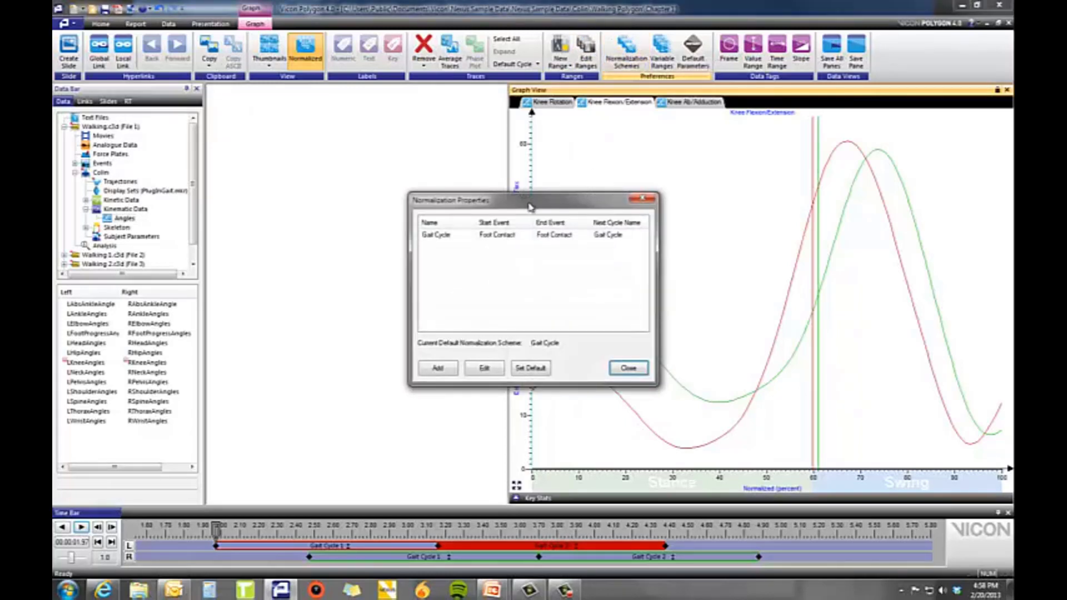
left_click(433, 370)
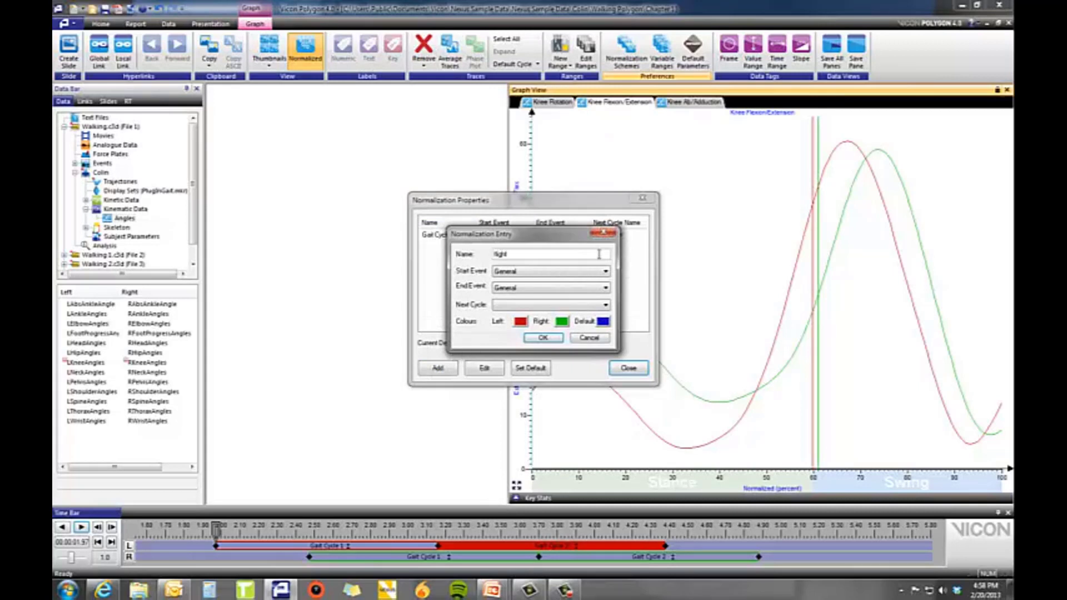
left_click(605, 272)
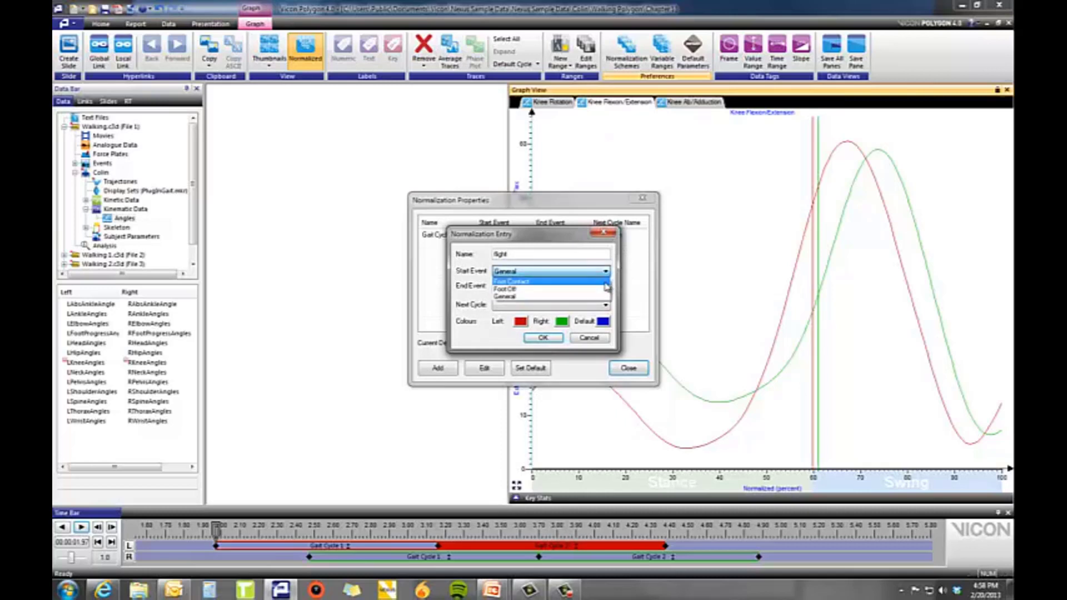
left_click(600, 297)
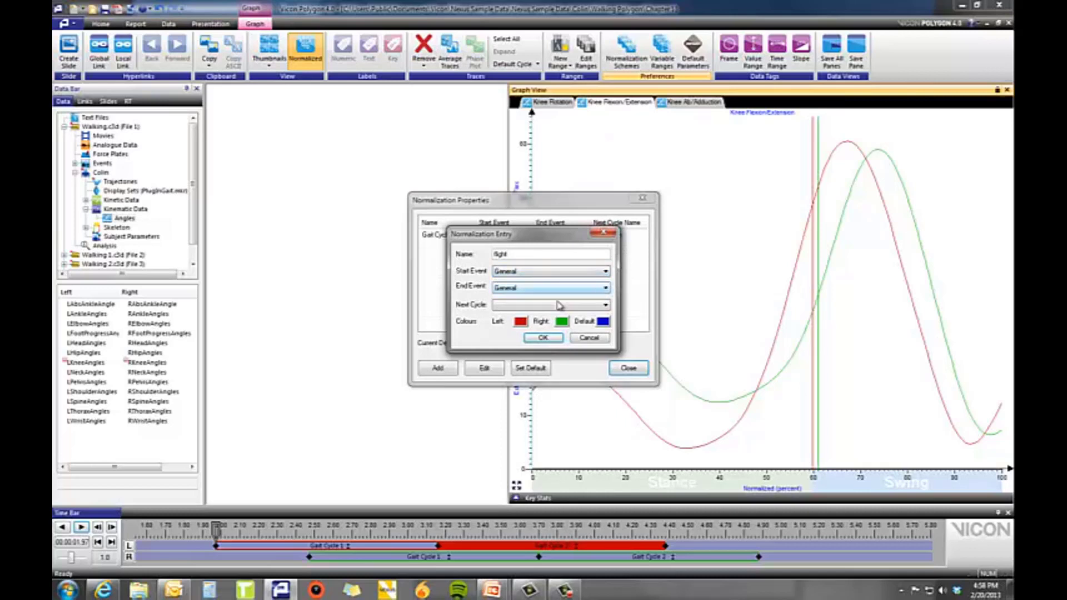
Set the default colour of the flight normalization entry to bright green.
left_click(602, 323)
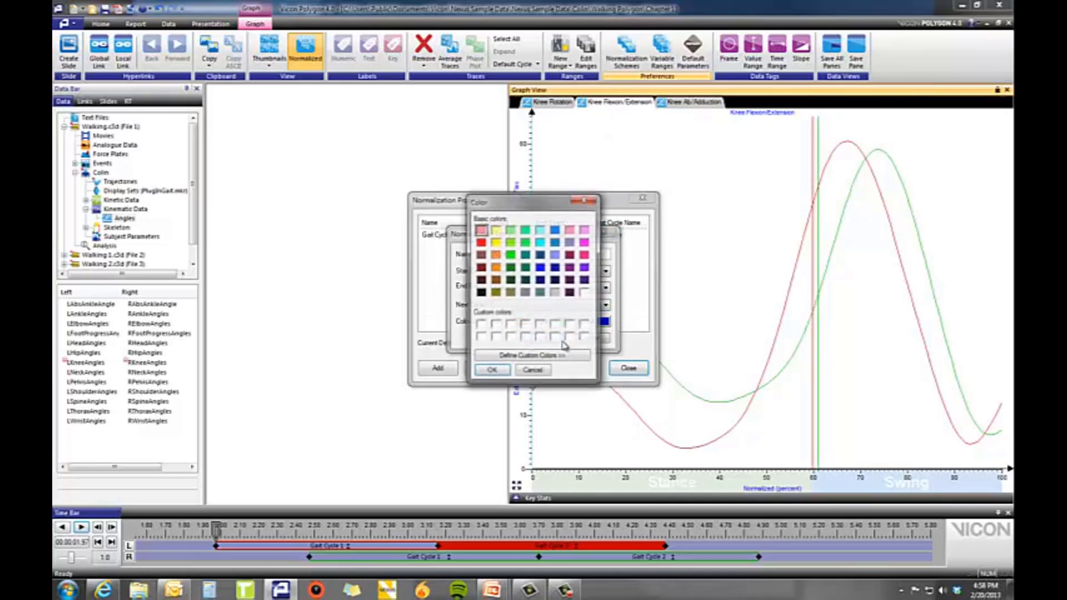
left_click(525, 242)
left_click(491, 372)
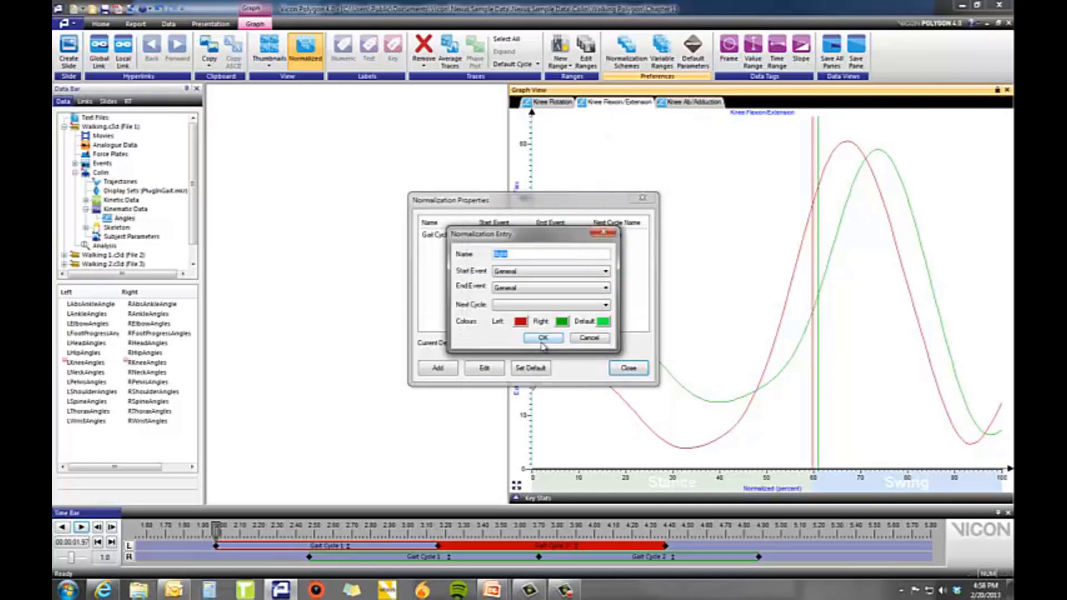
Save the flight normalization entry with light violet-blue as its default colour and select it in the scheme list.
left_click(604, 324)
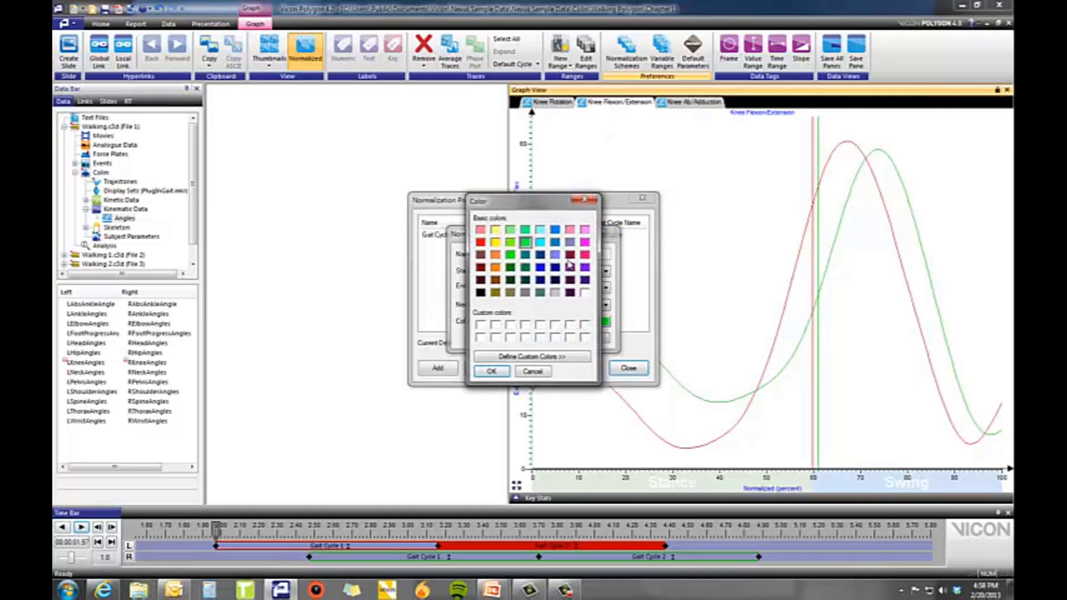
left_click(555, 255)
left_click(491, 371)
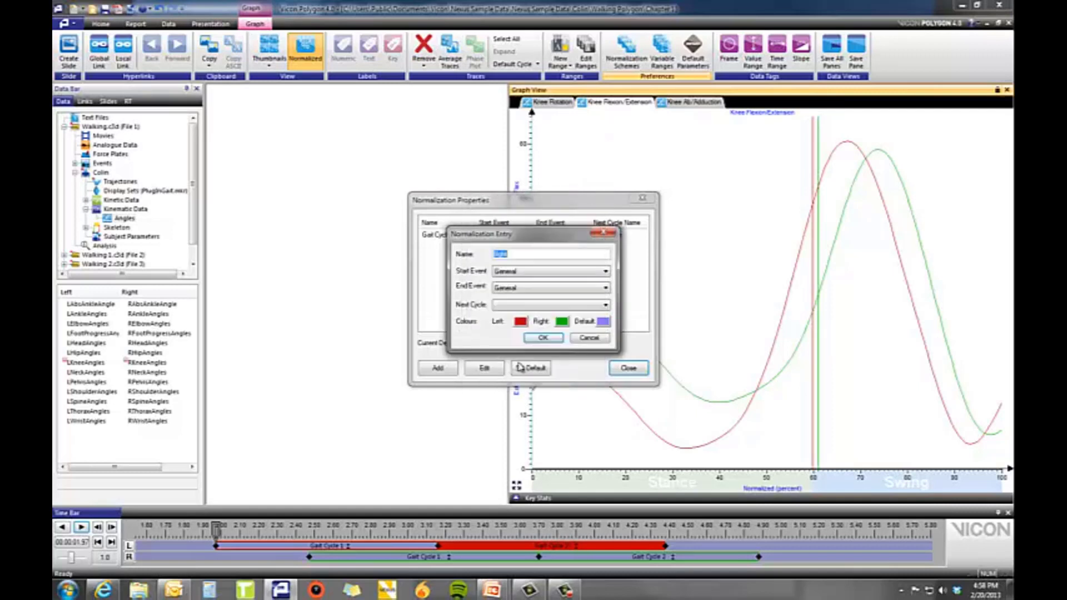
left_click(542, 338)
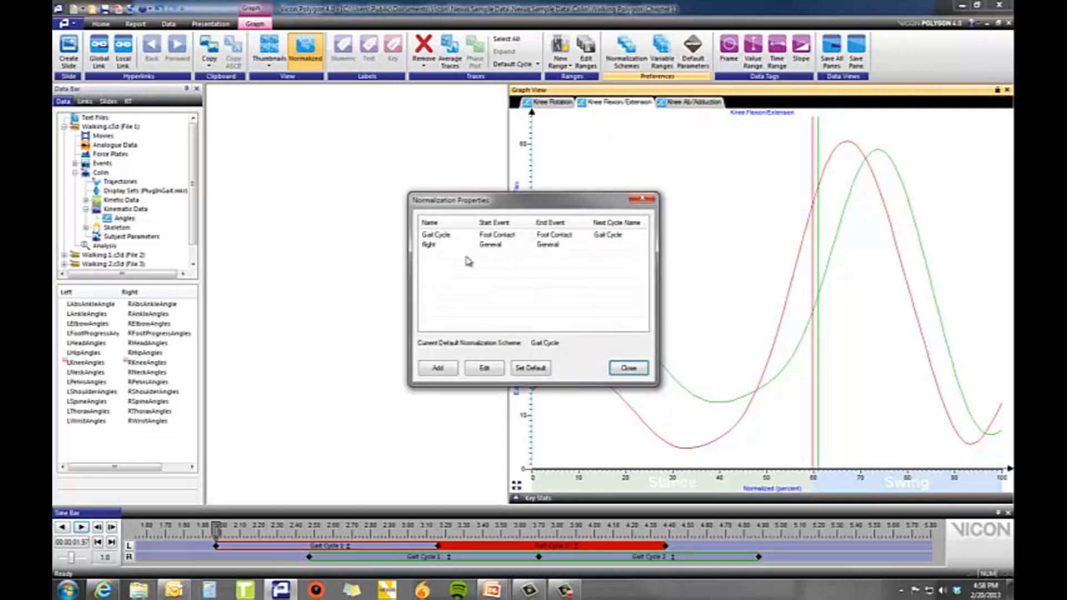
left_click(448, 245)
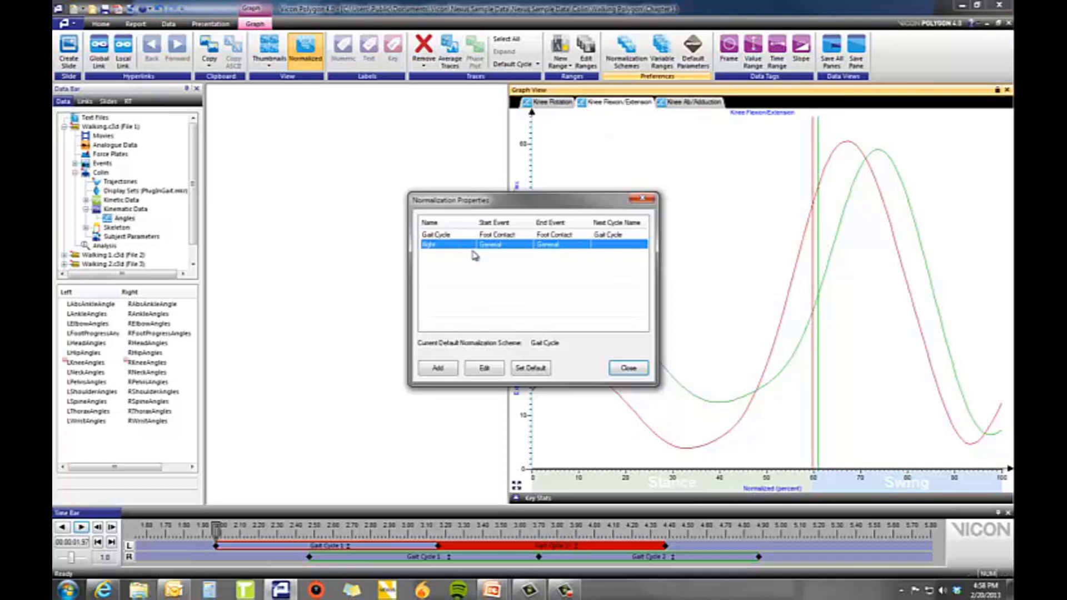
Close the normalization schemes and inspect the KneeAngles(1) entry in Variable Ranges, including its range and unit options, without changing it.
left_click(627, 368)
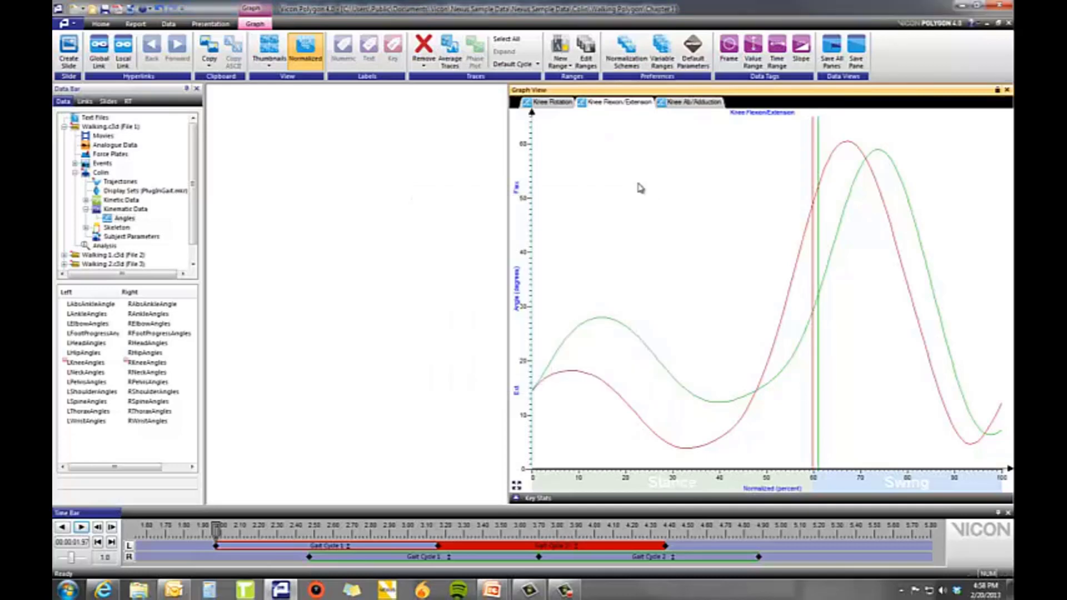
left_click(662, 61)
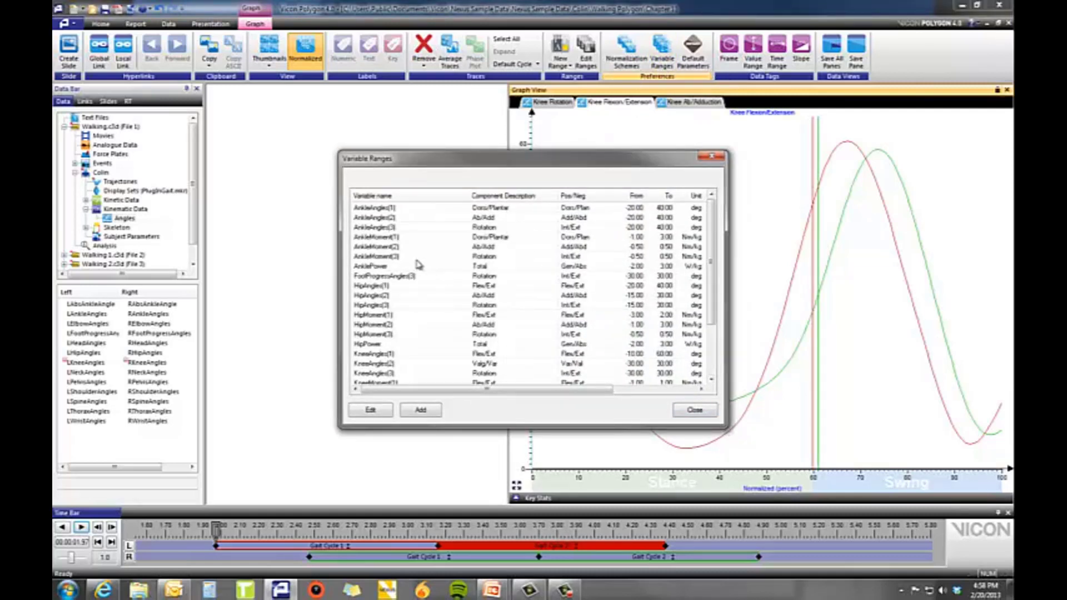
left_click(404, 356)
left_click(381, 410)
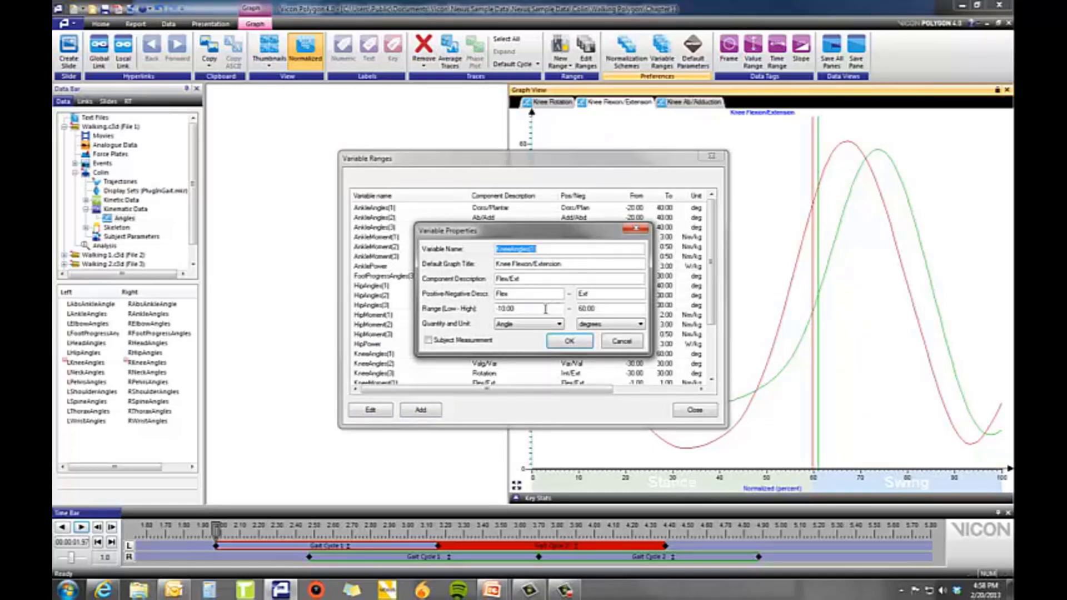
double_click(517, 308)
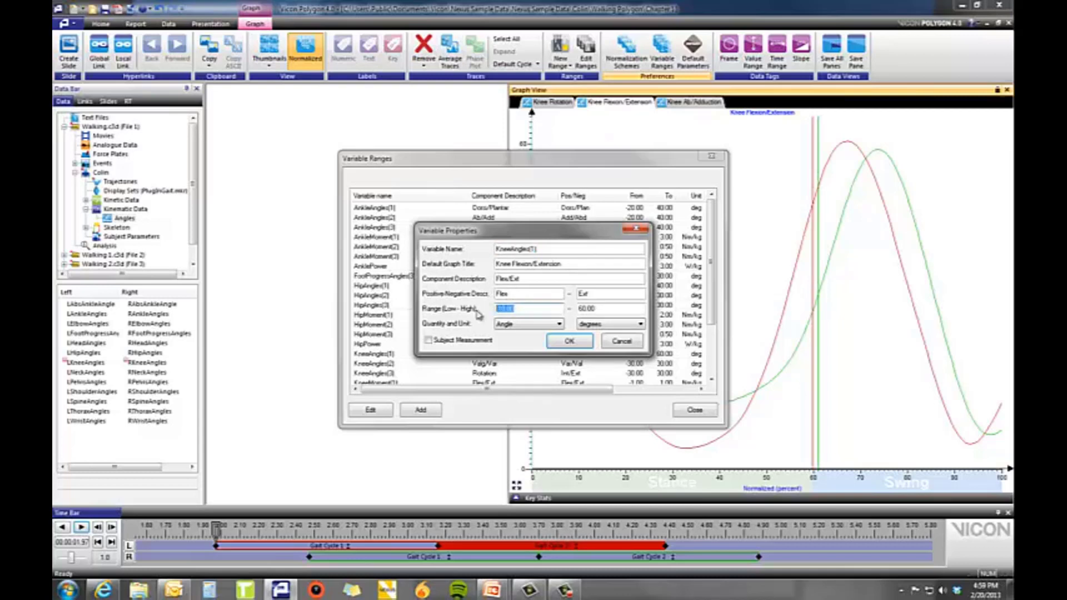
left_click(641, 325)
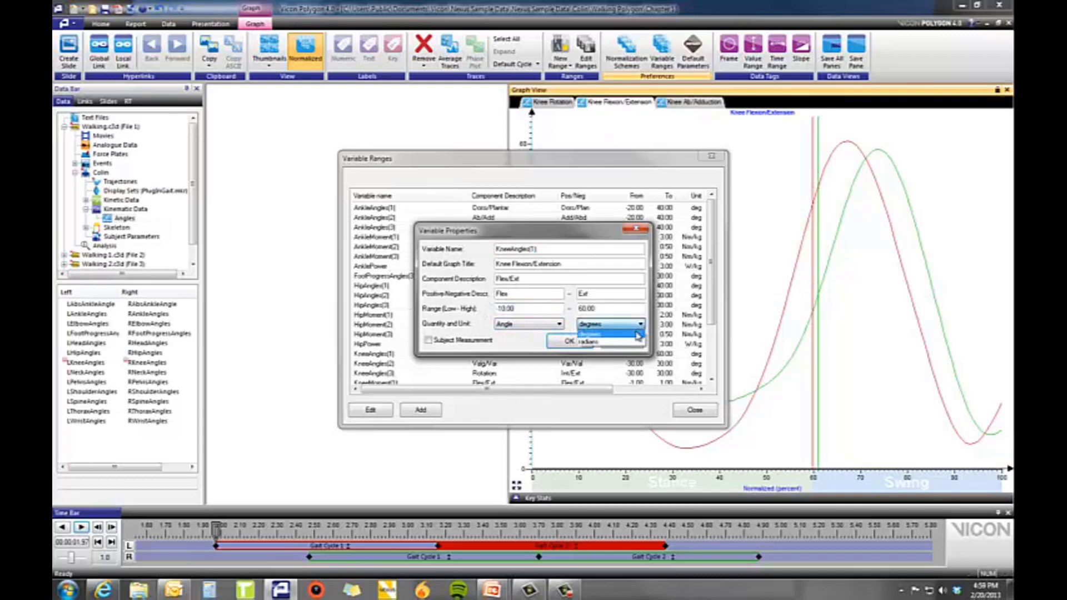
left_click(534, 345)
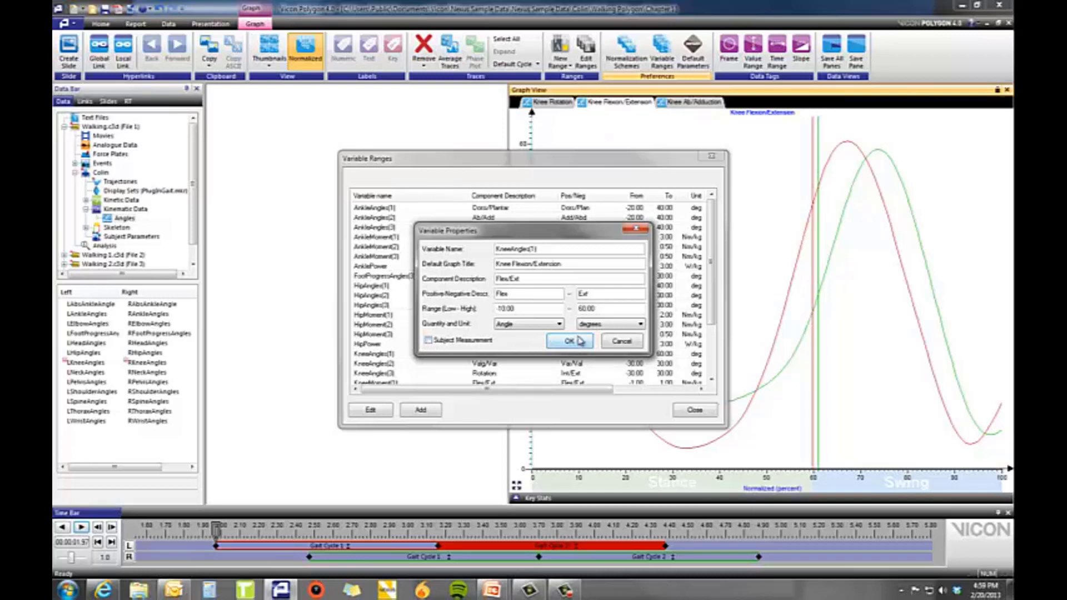
left_click(622, 342)
scroll(715, 304, "down", 2)
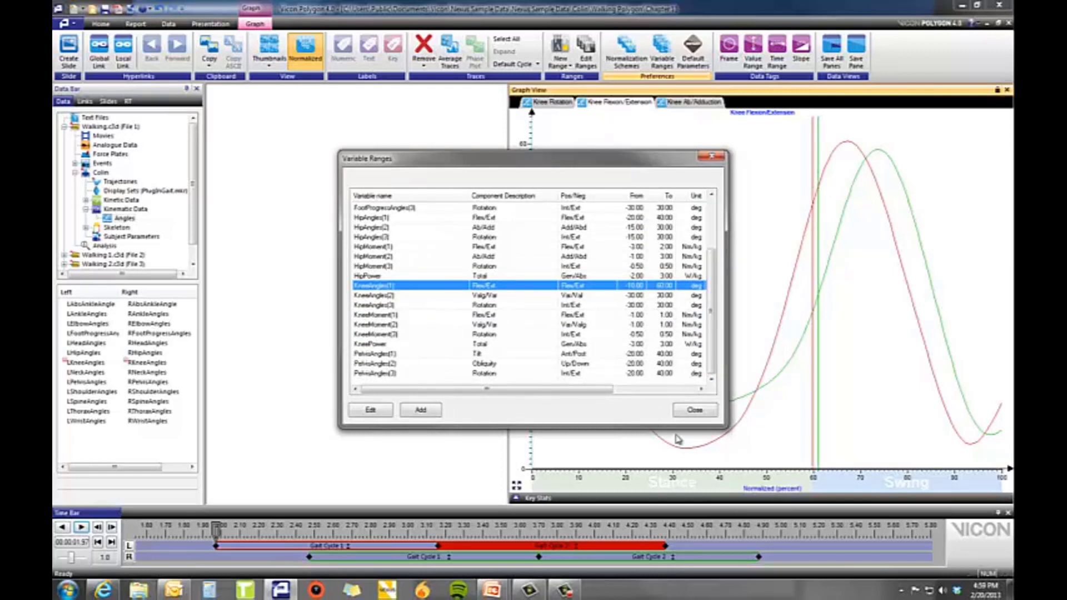
left_click(695, 411)
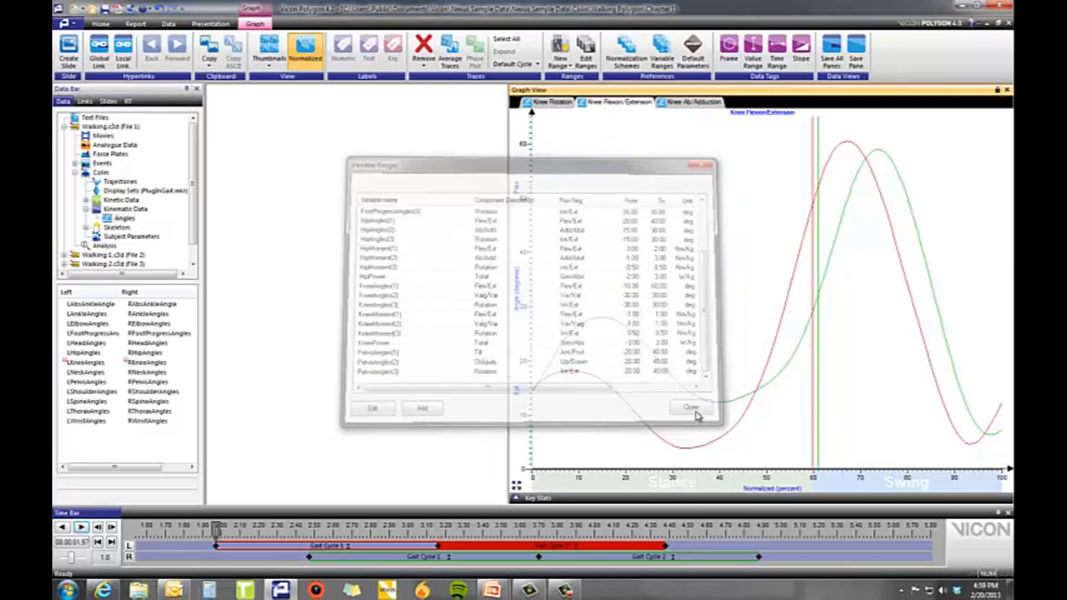
Try adding Stride Length to the selected default parameters with the translation "2 step length", and cancel the parameter setup.
left_click(692, 49)
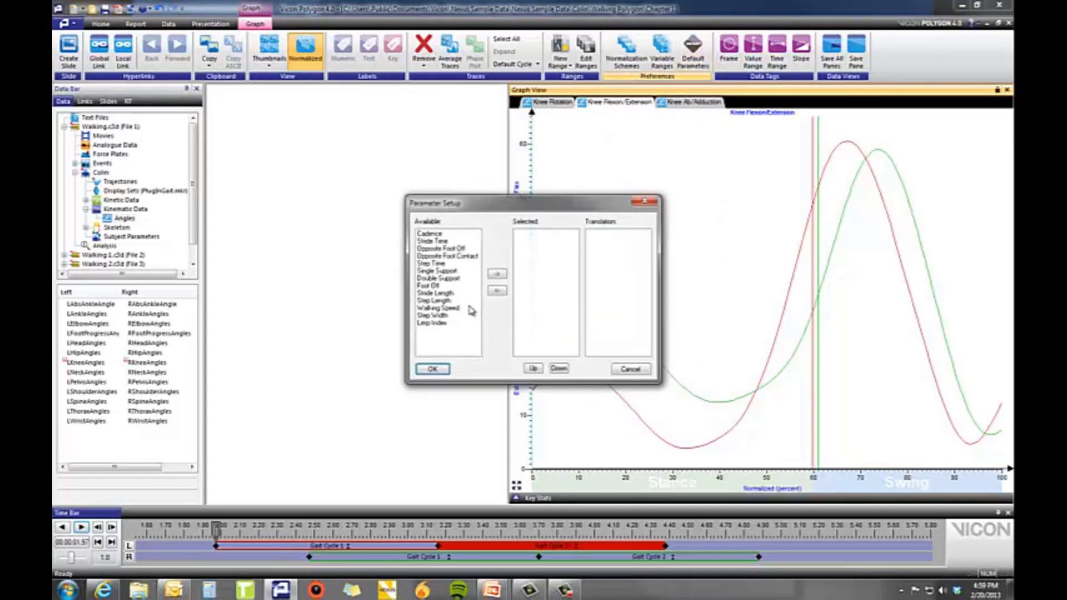
left_click(435, 293)
left_click(492, 275)
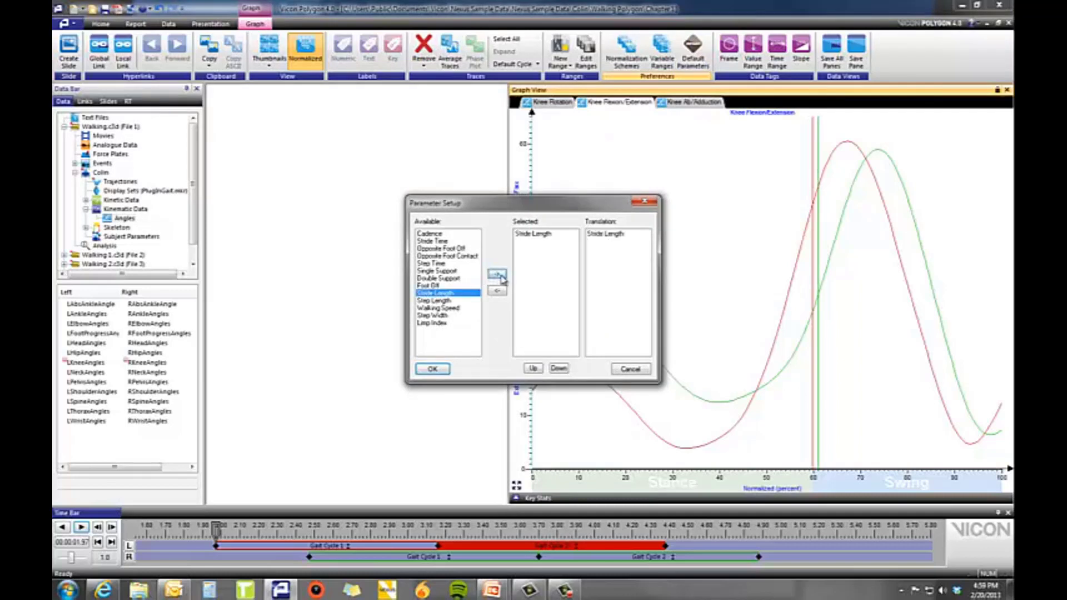
left_click(612, 238)
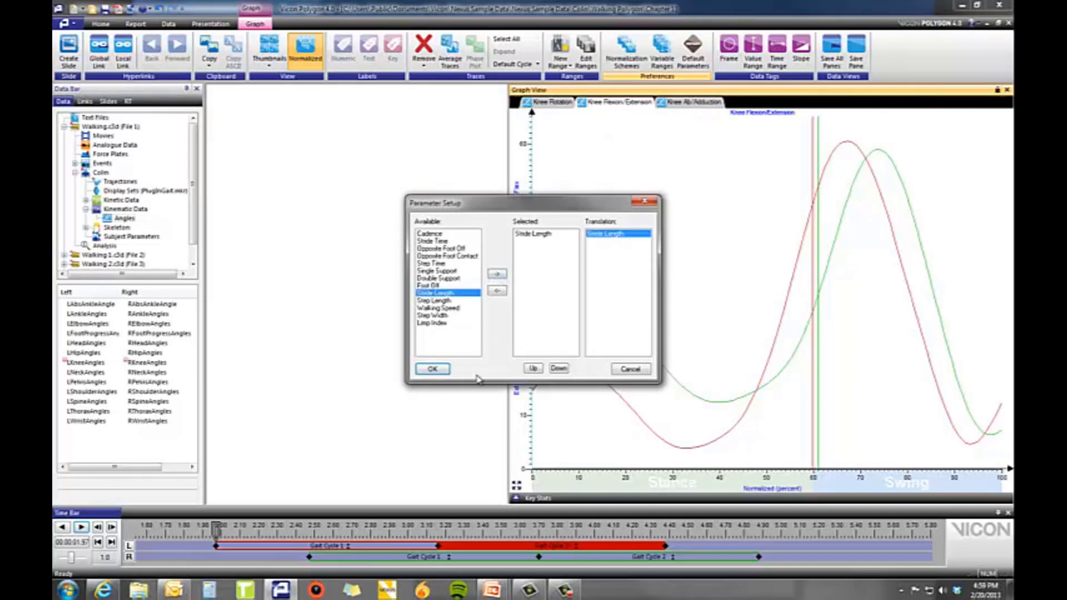
double_click(621, 238)
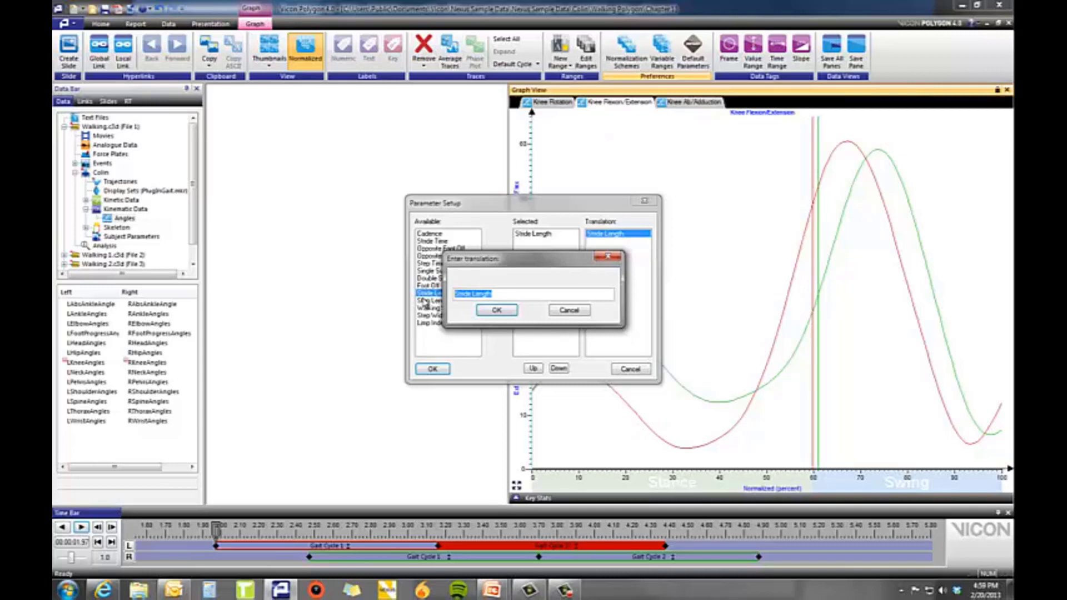
type("2 step")
left_click(496, 310)
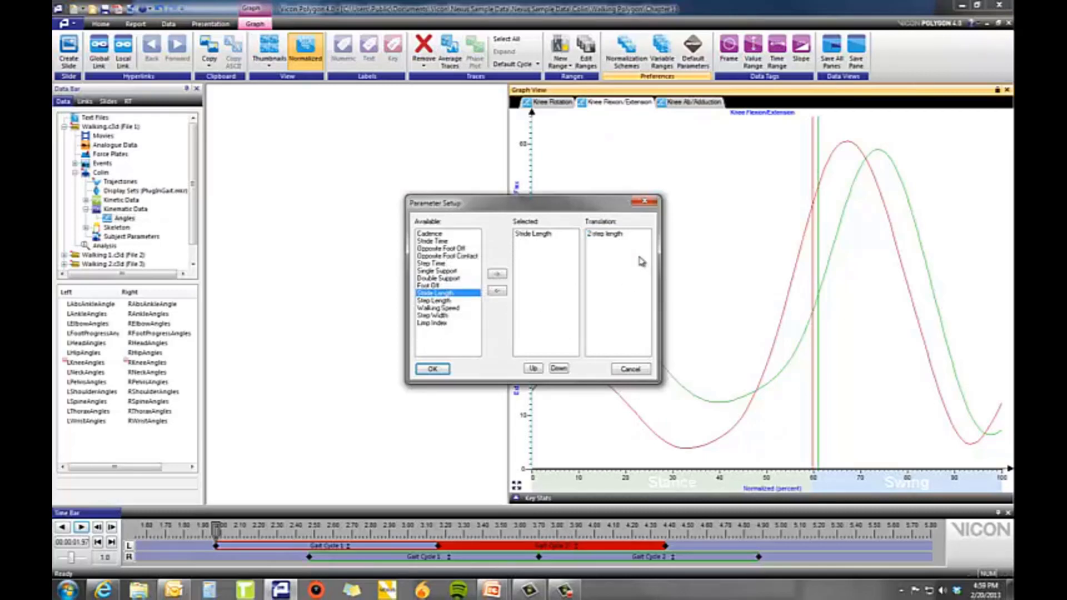
left_click(620, 235)
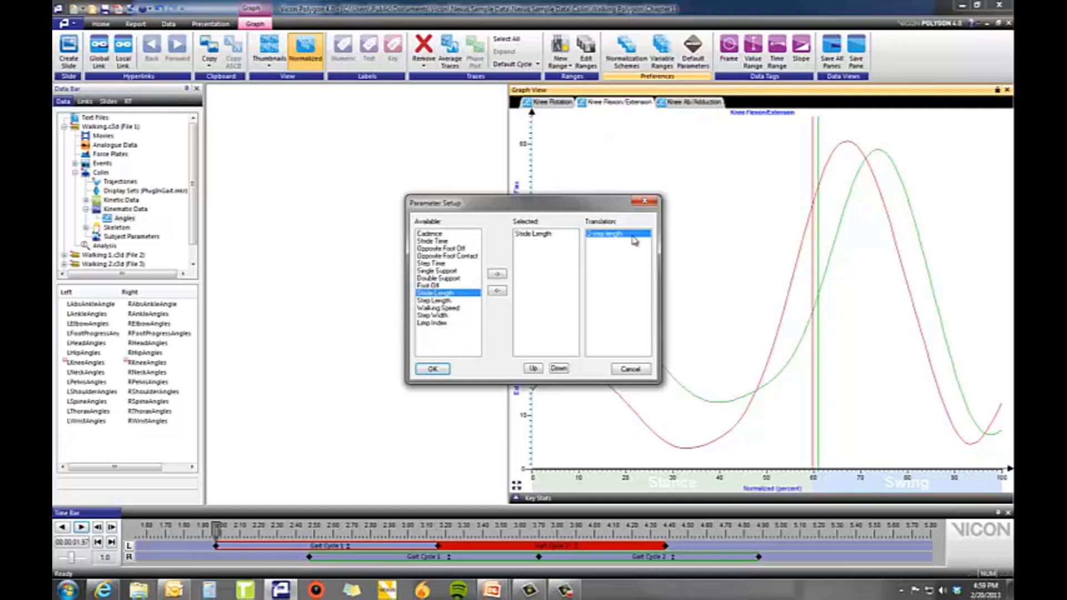
left_click(633, 373)
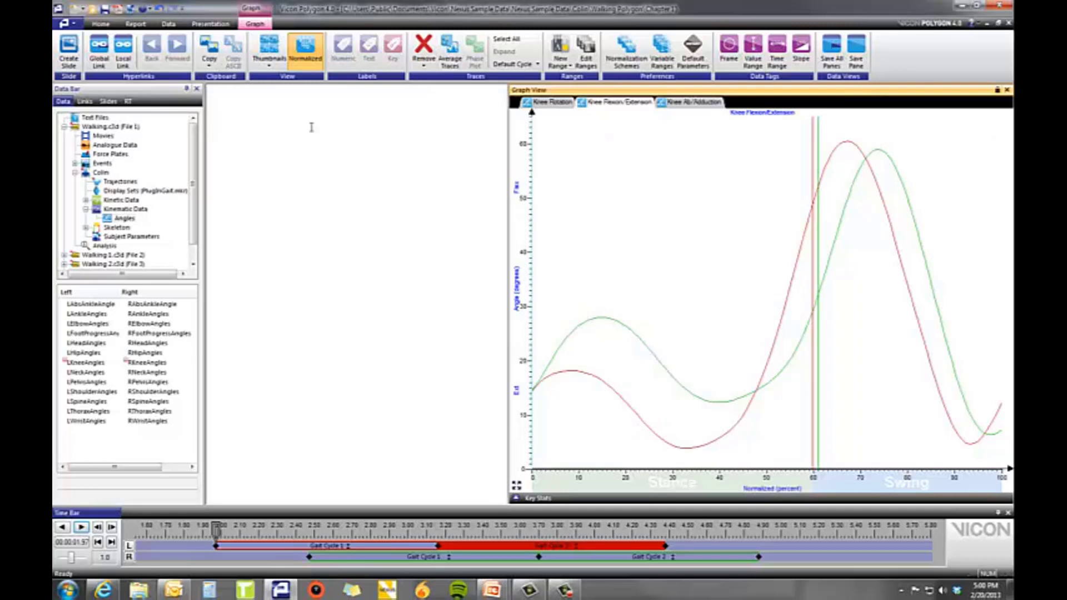
Review the System, Workspace, Text & Graphs and averaging settings in the program preferences.
left_click(67, 24)
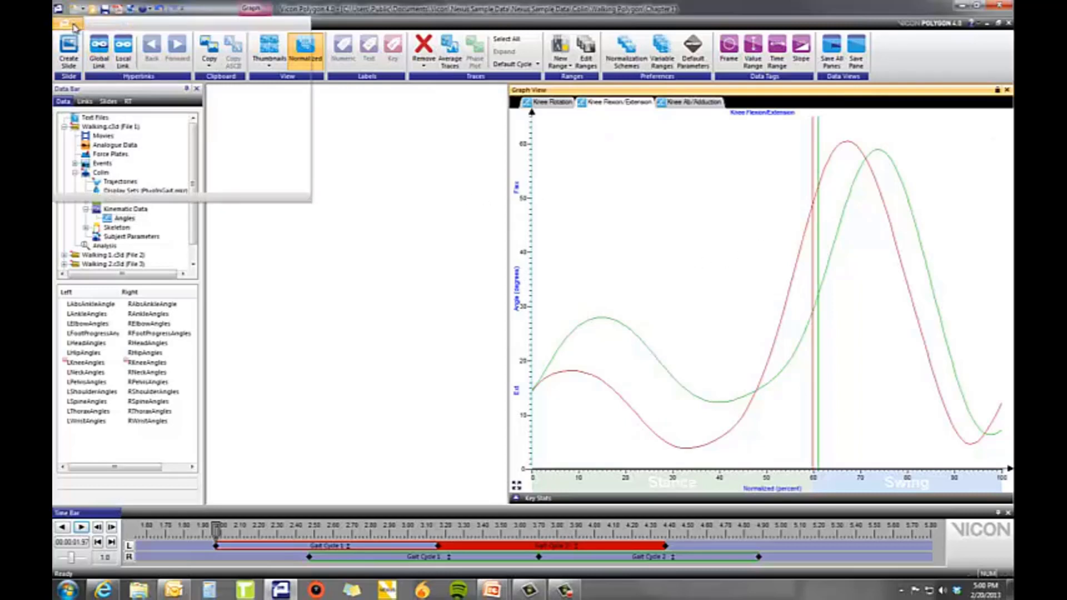
left_click(263, 194)
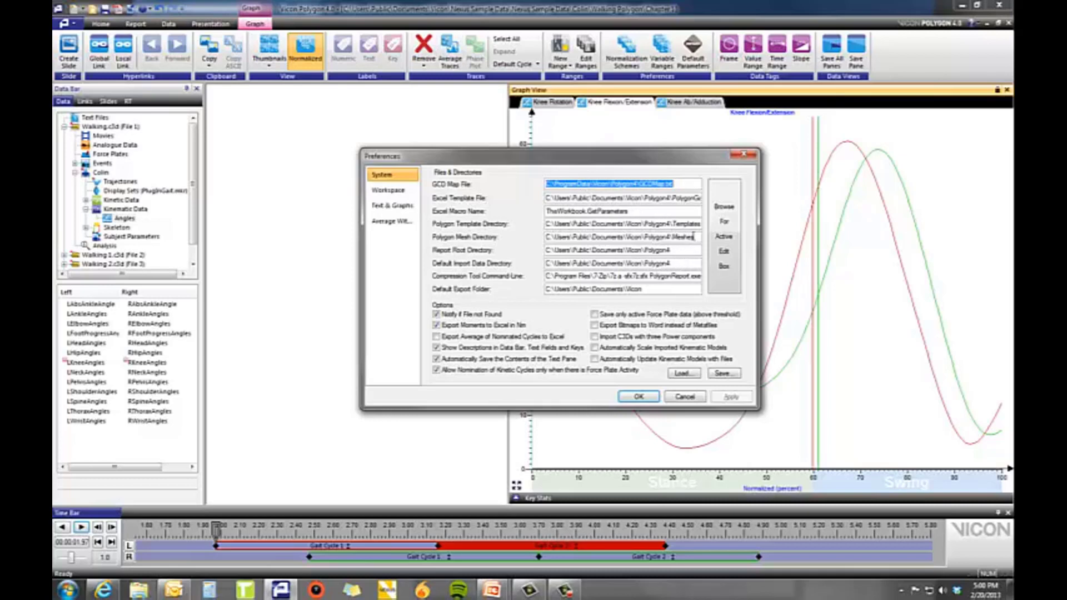
left_click(397, 193)
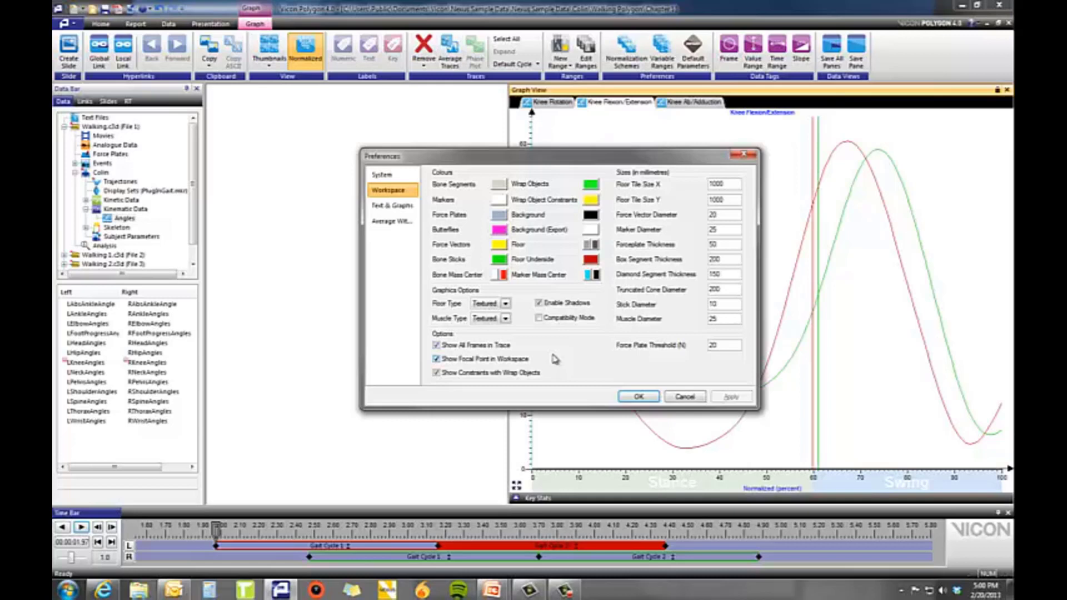
left_click(396, 212)
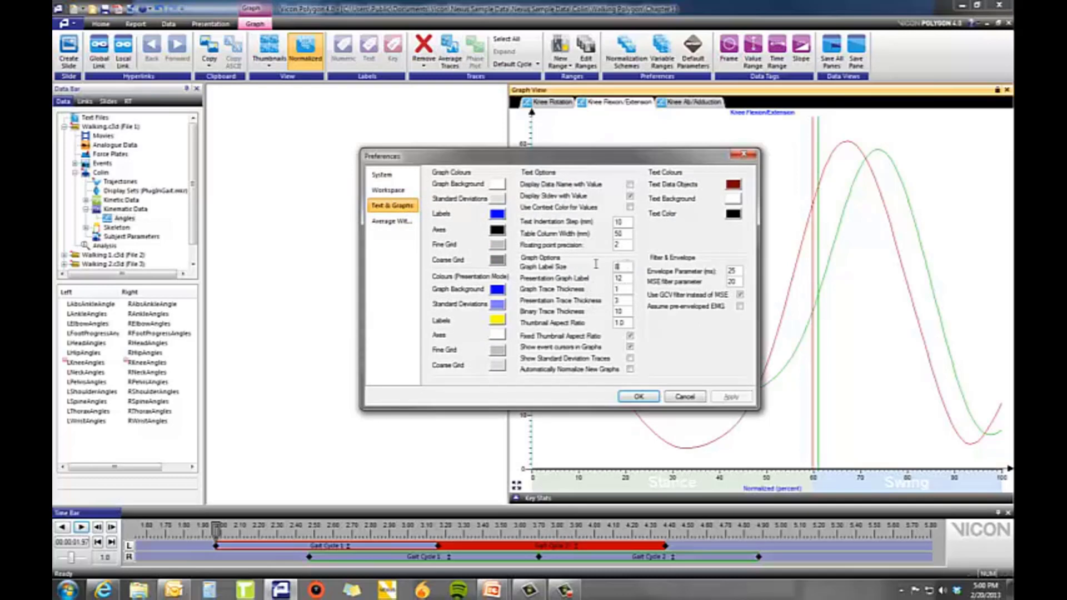
left_click_drag(621, 266, 596, 269)
left_click(391, 221)
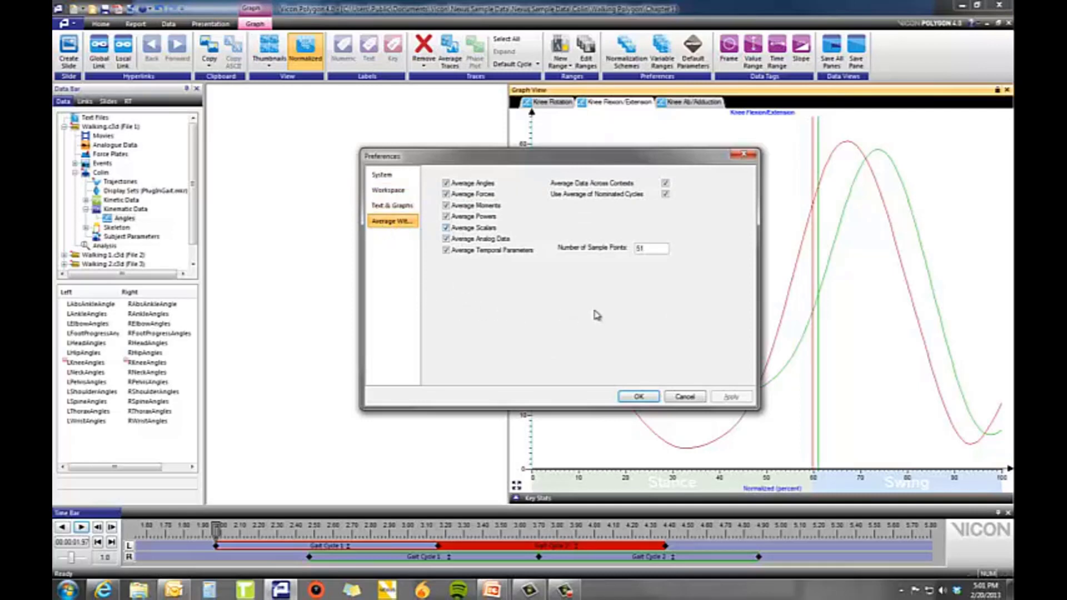
left_click(646, 398)
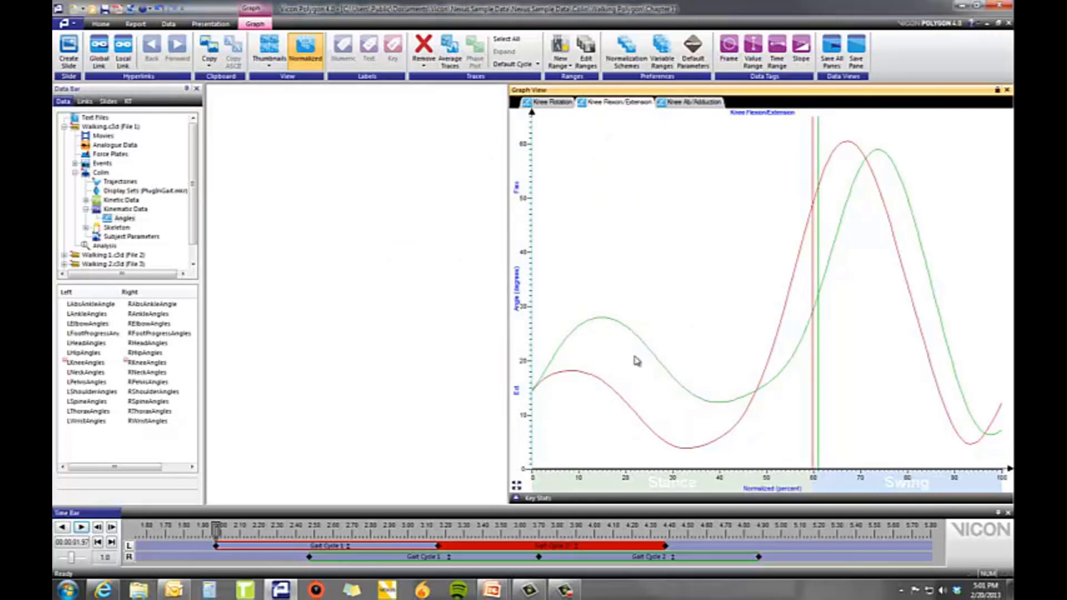
Switch to the PowerPoint slideshow and advance to the Editing Traces slide.
mouse_move(493, 589)
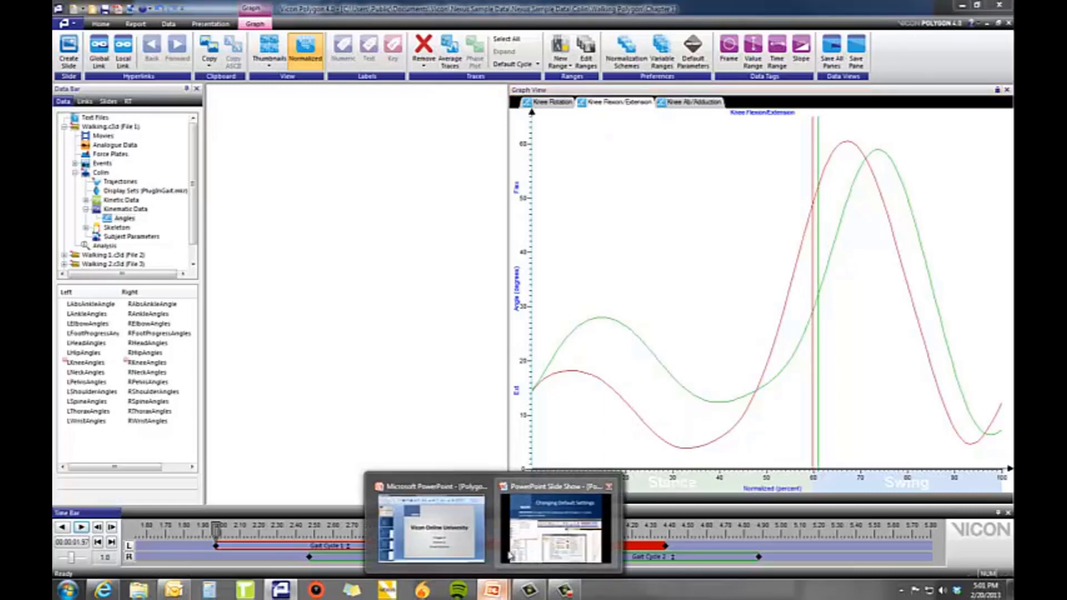
left_click(473, 552)
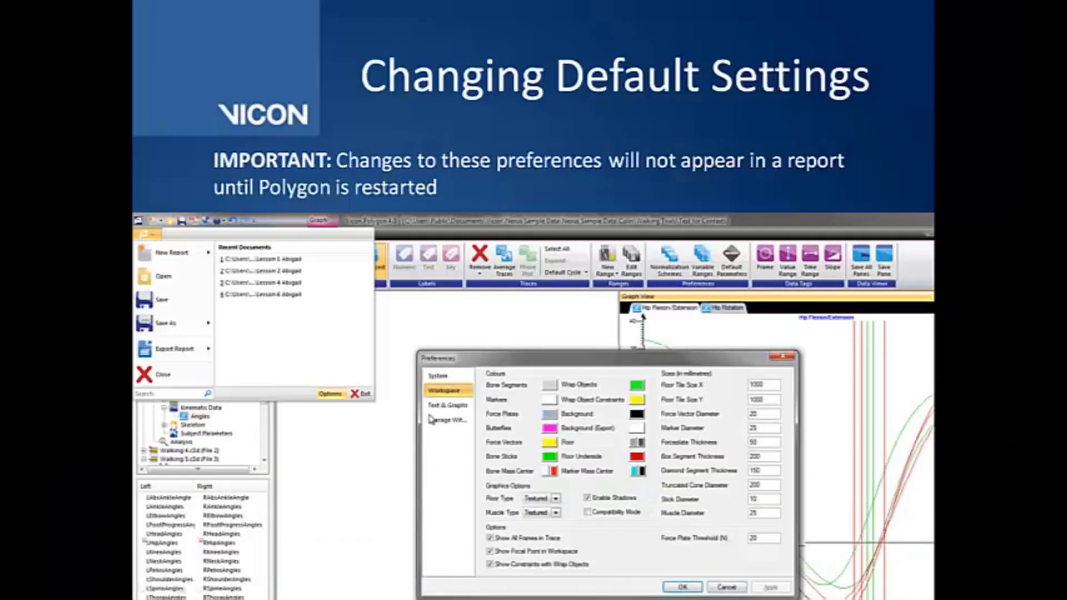
left_click(492, 380)
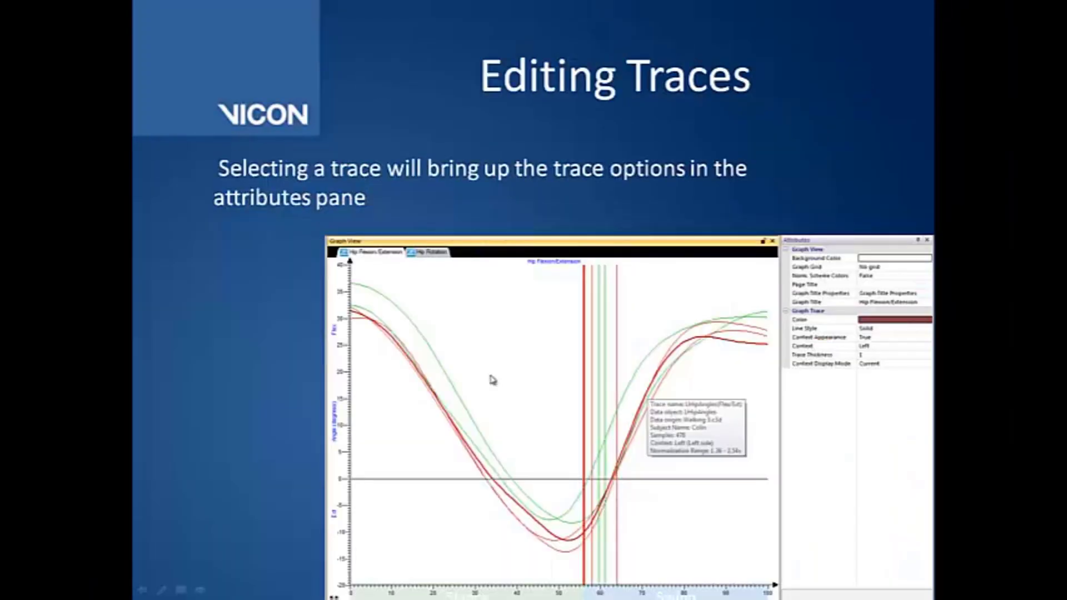
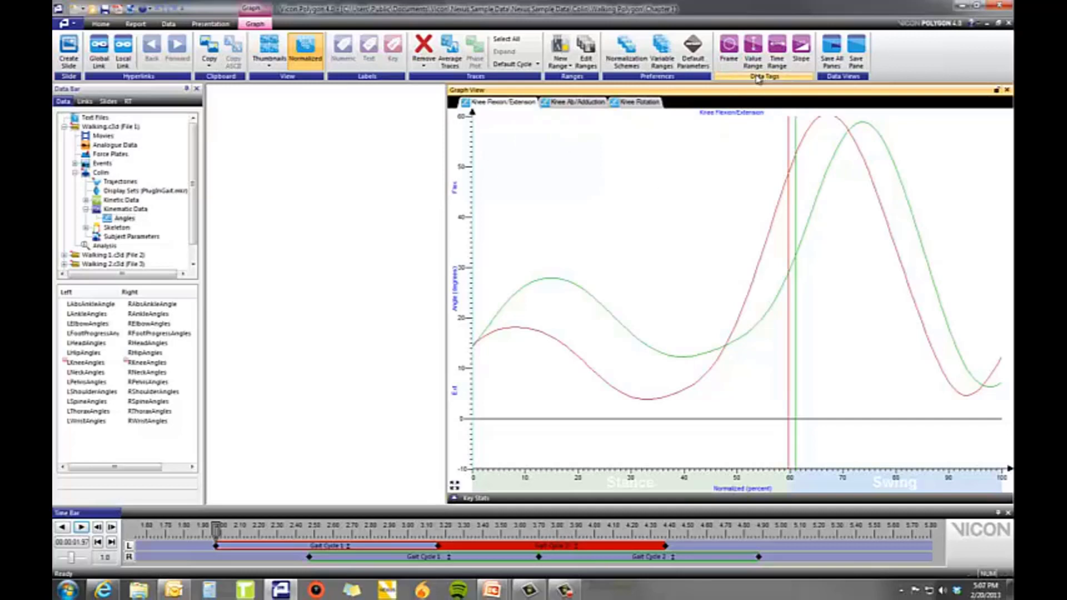
Place a frame data tag on the green right knee trace at about 11% of the cycle and move its label above the curve.
left_click(728, 48)
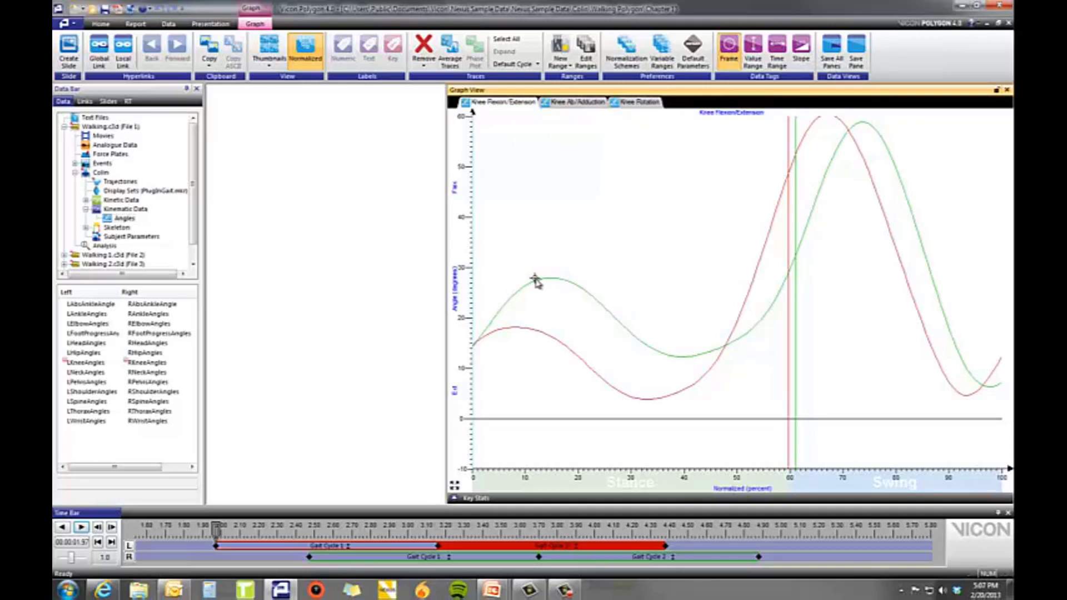
mouse_move(534, 284)
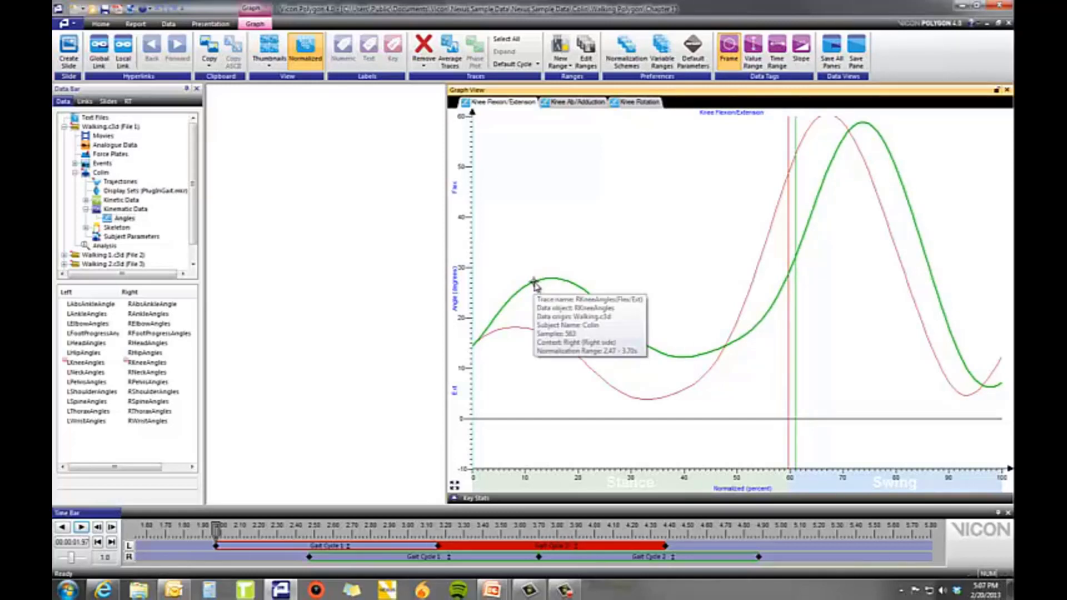
left_click(533, 282)
left_click_drag(569, 277, 518, 214)
right_click(543, 213)
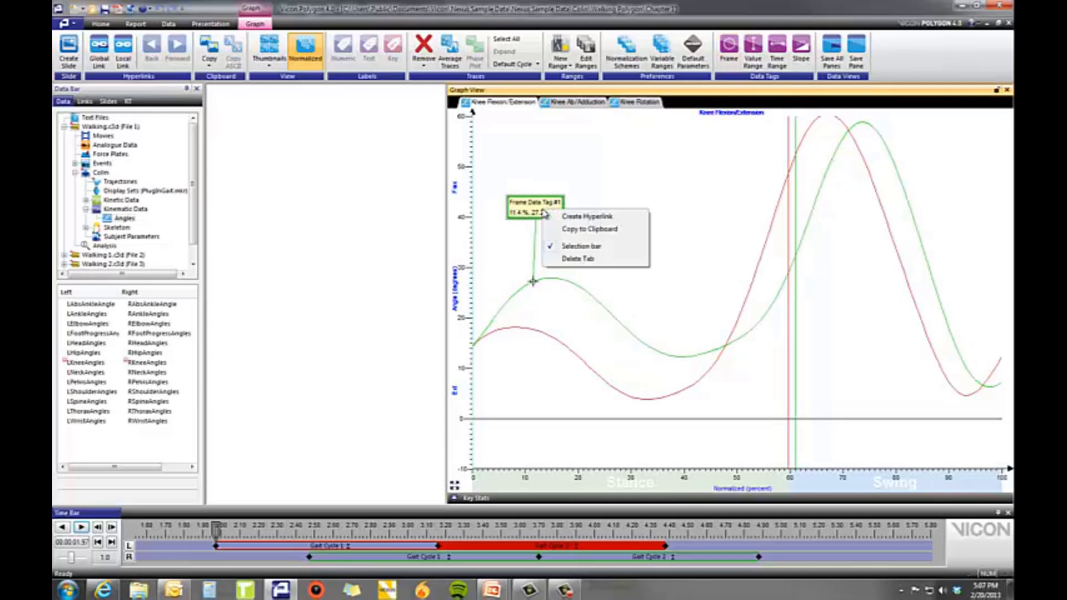
left_click(529, 214)
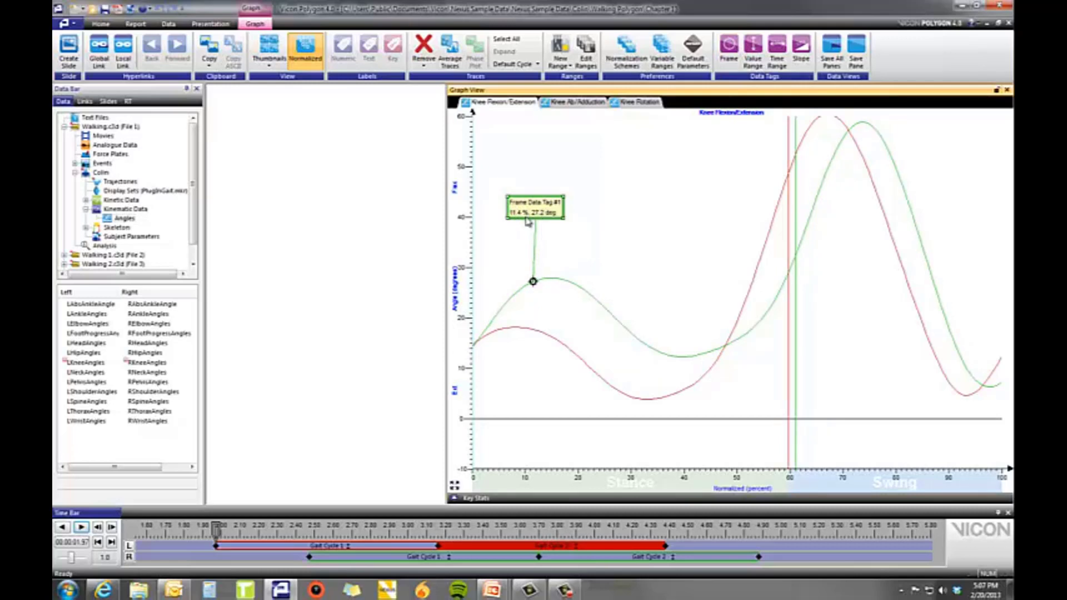
right_click(553, 214)
left_click(546, 224)
Add a value range data tag on the right knee trace from its stance-phase minimum to its swing-phase peak.
left_click(752, 58)
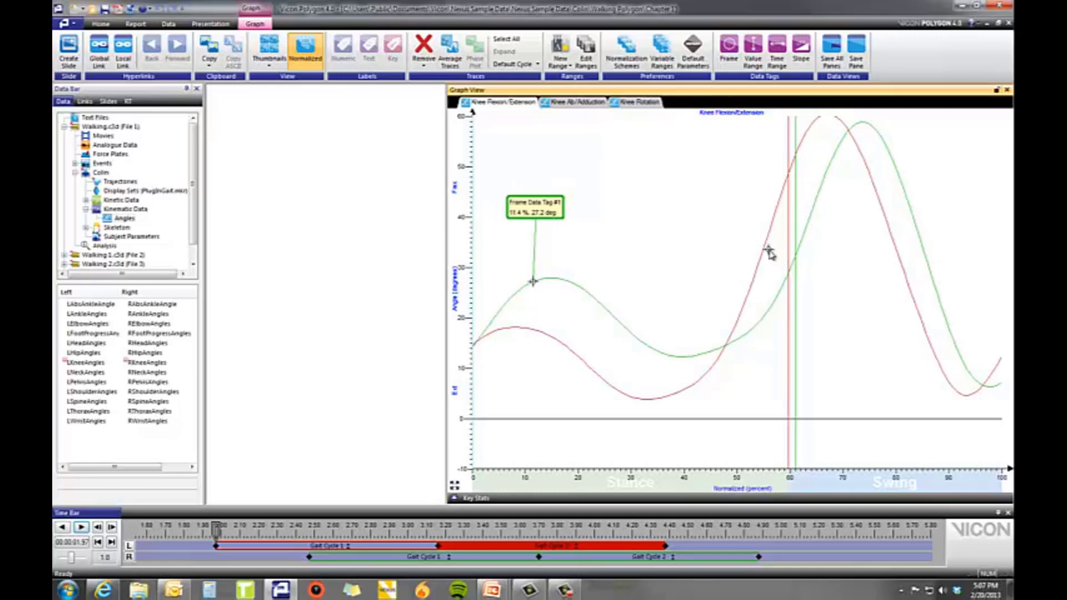
left_click(688, 360)
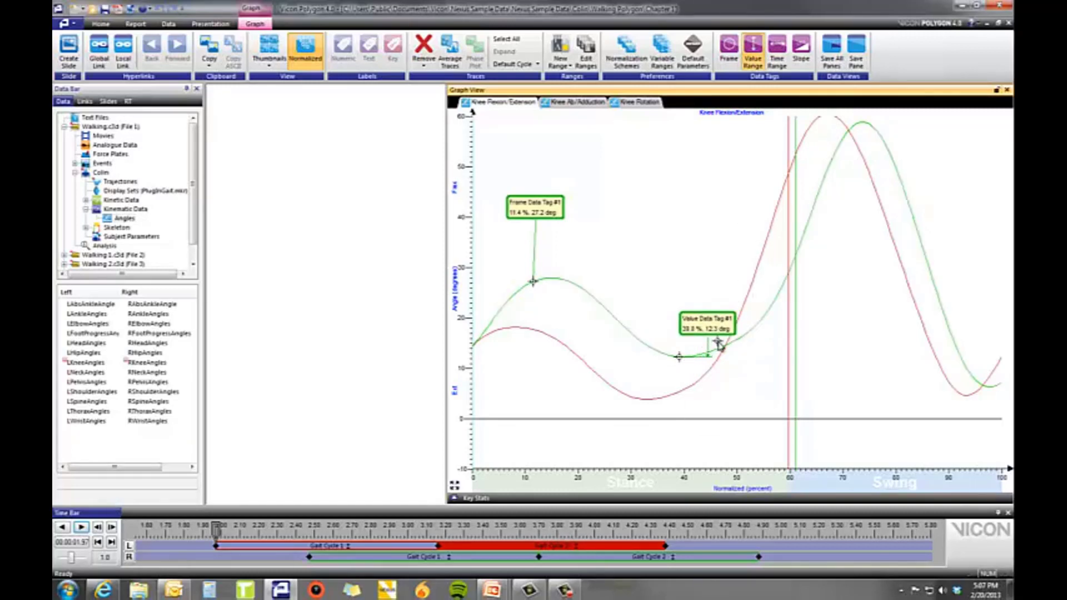
left_click(864, 123)
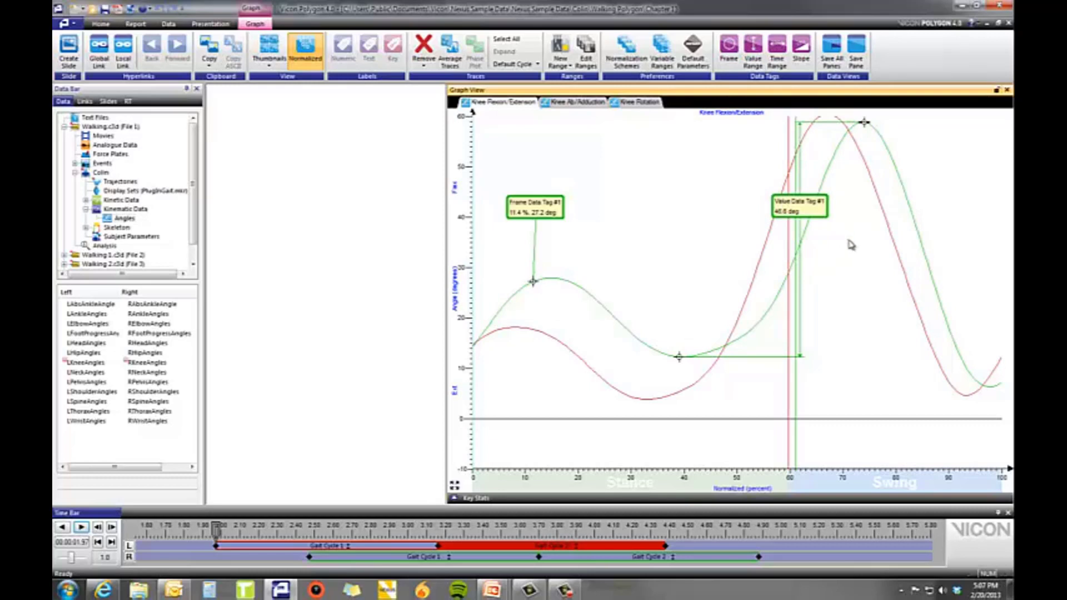
Place a time range data tag on the red left knee trace from its stance-phase minimum and move its label near the late-swing minimum.
left_click(778, 48)
left_click(643, 400)
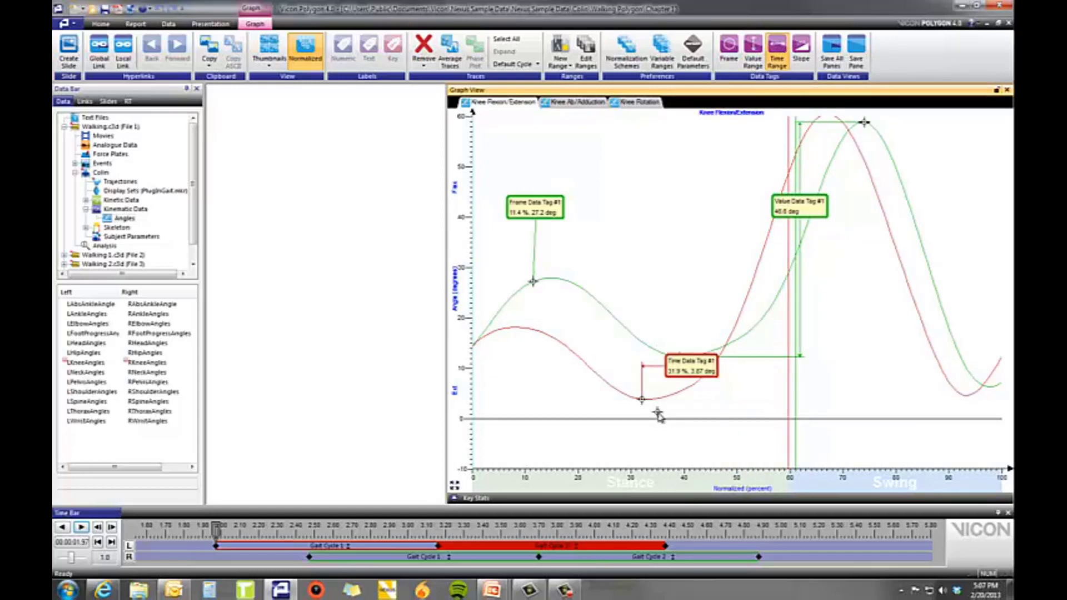
left_click(965, 399)
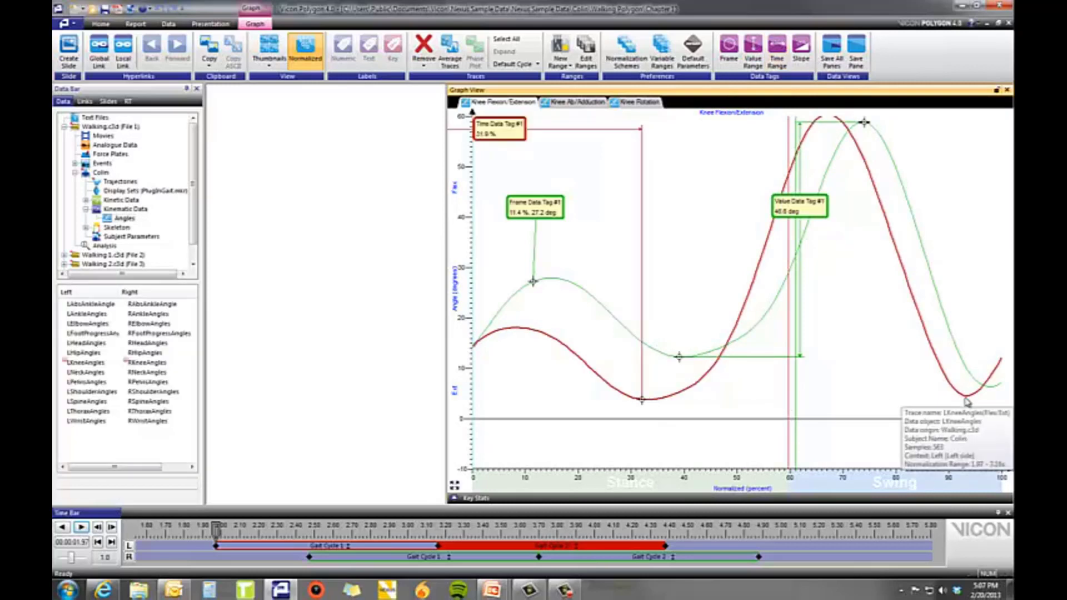
mouse_move(503, 133)
left_mouse_down()
mouse_move(577, 222)
mouse_move(581, 394)
mouse_move(901, 380)
left_mouse_up()
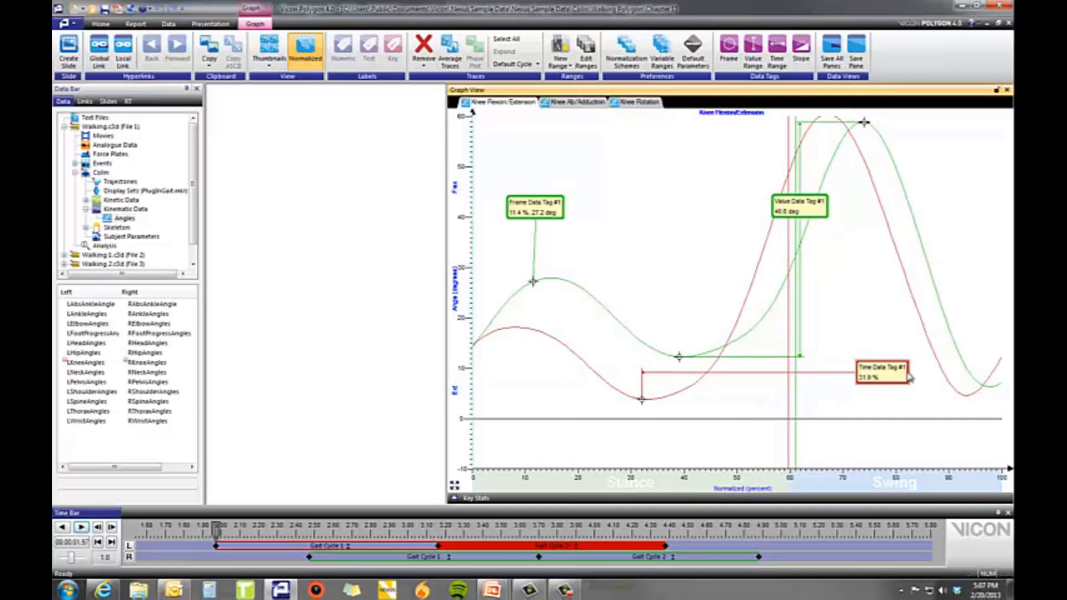
Abandon the pending second time range tag and move the first one's label beside the red left knee trace's stance-phase minimum.
left_click(959, 395)
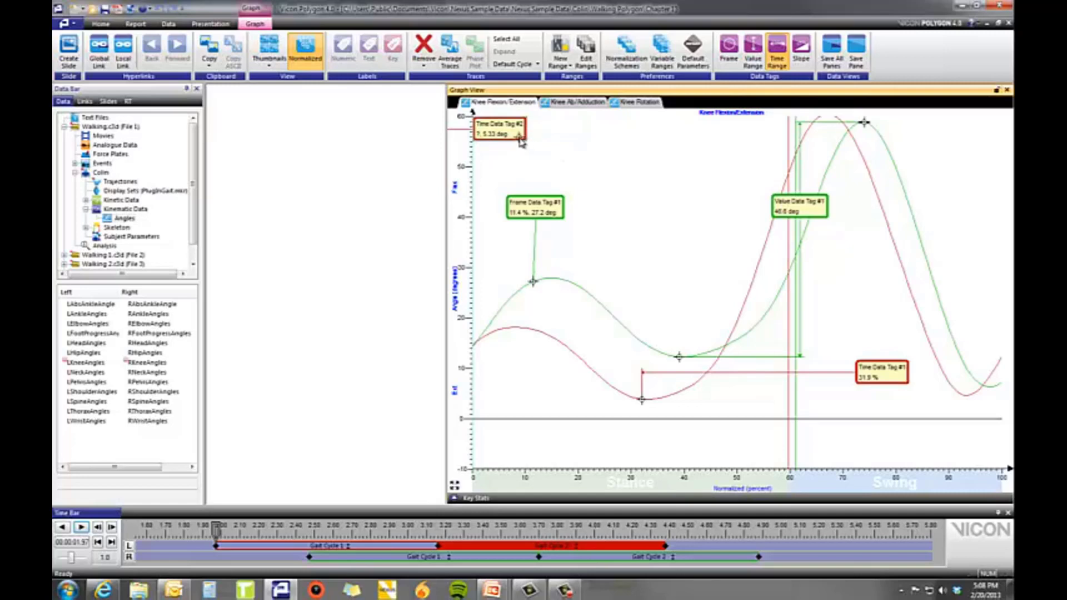
key("Escape")
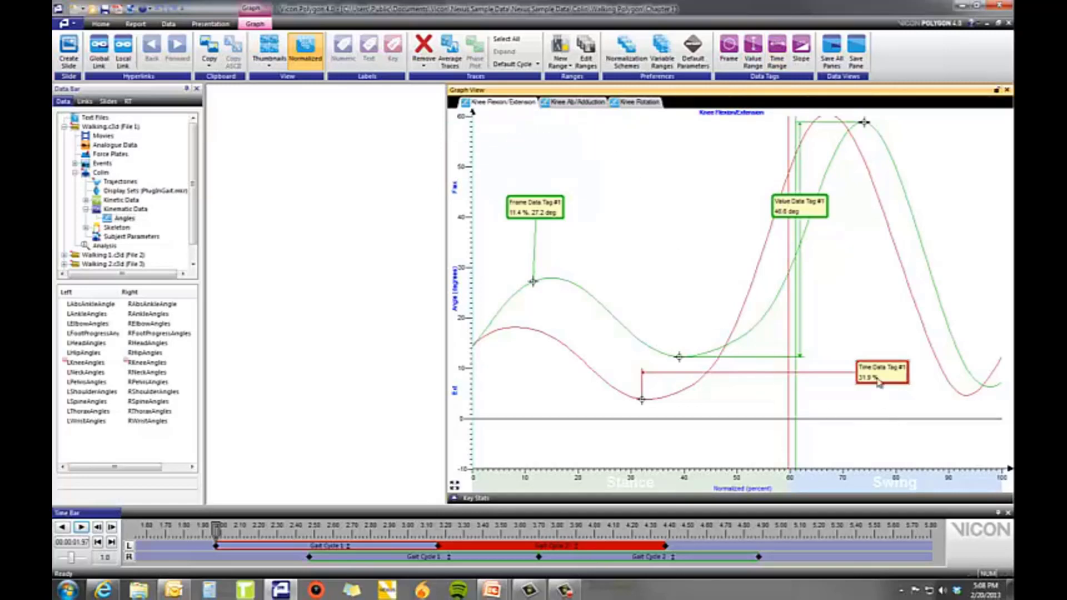
left_click_drag(878, 383, 703, 393)
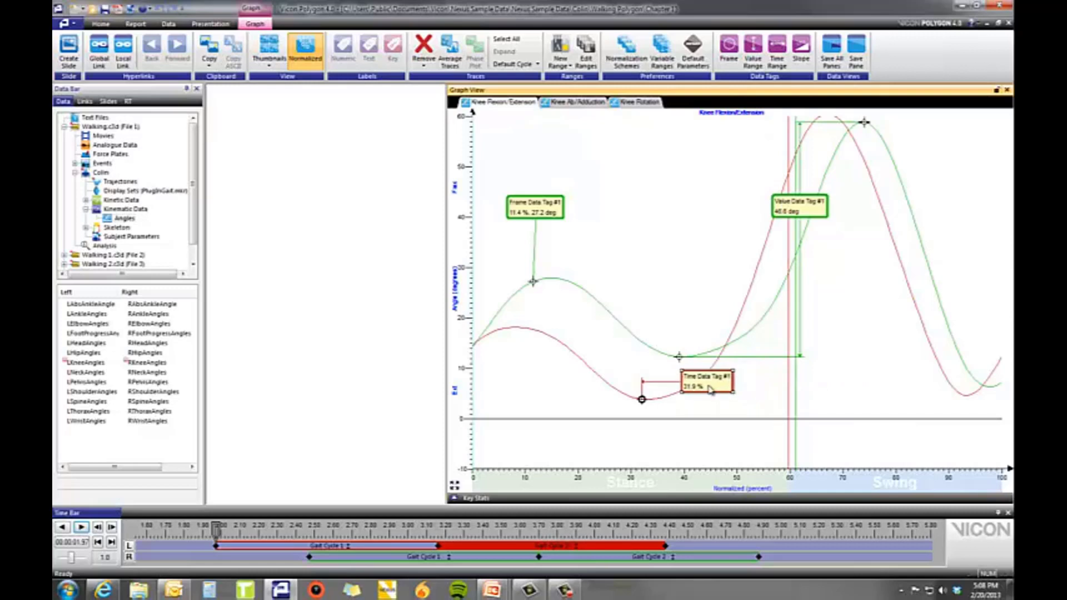
Add a time range tag spanning about 23% to 46% on the red left knee trace, label below zero, and delete the first time tag.
left_click(776, 53)
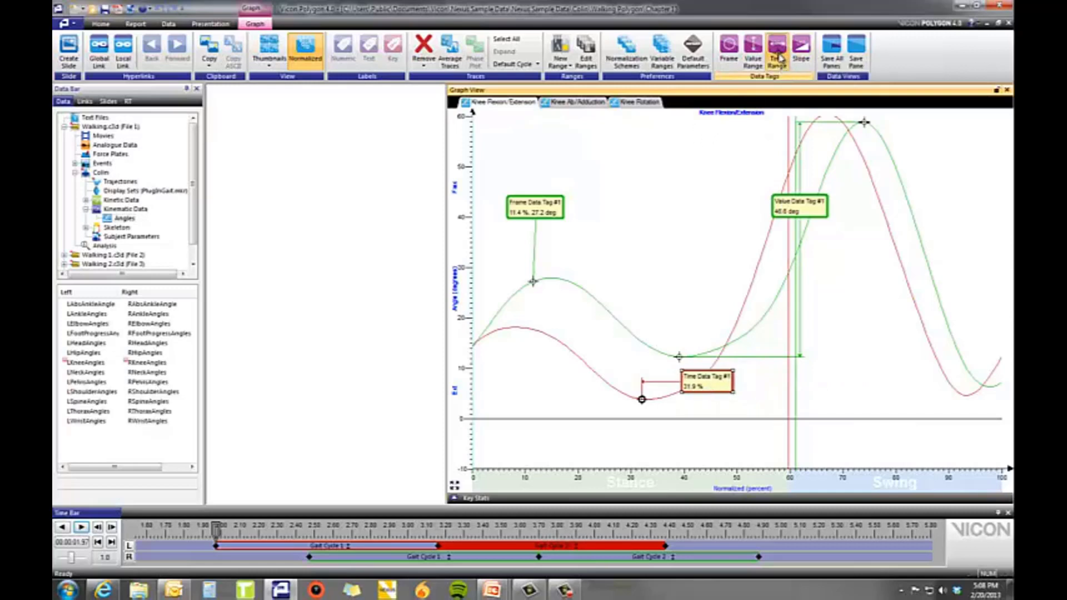
left_click(594, 371)
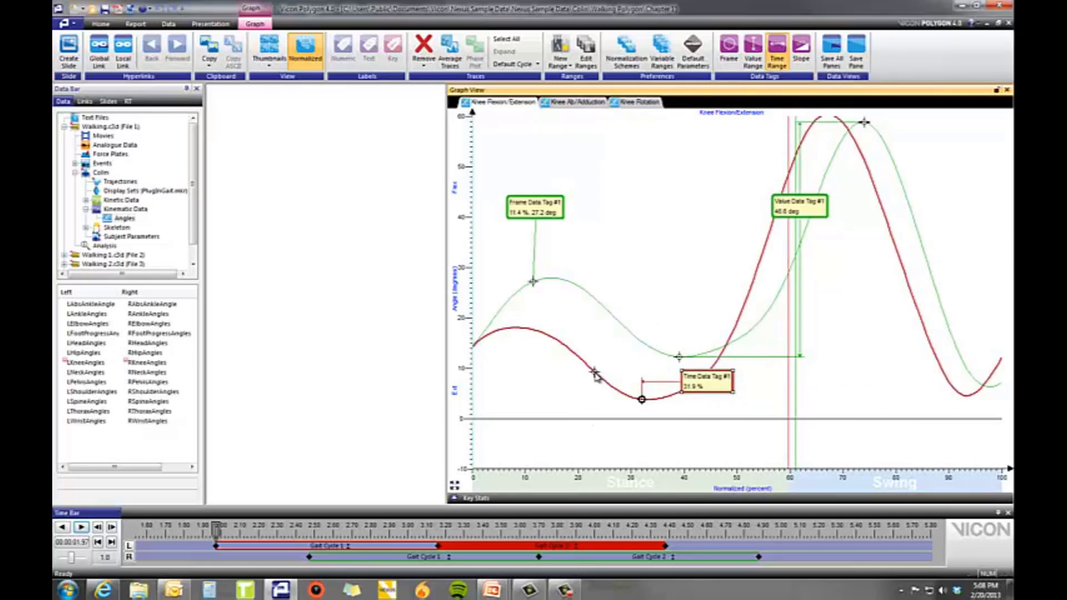
left_click(717, 364)
left_click_drag(700, 328, 654, 445)
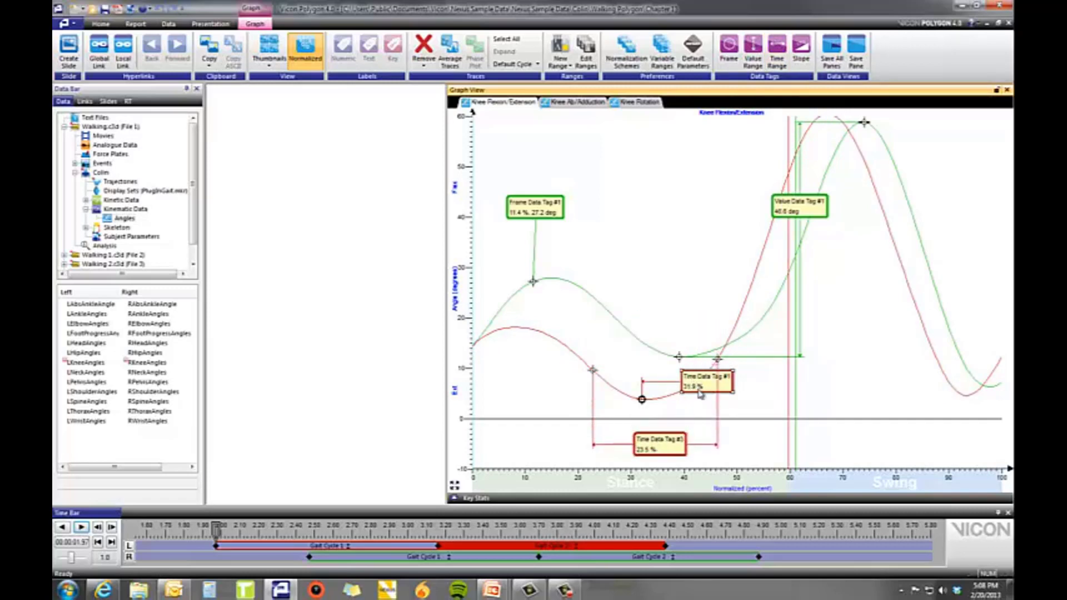
left_click_drag(687, 393, 529, 380)
key("Delete")
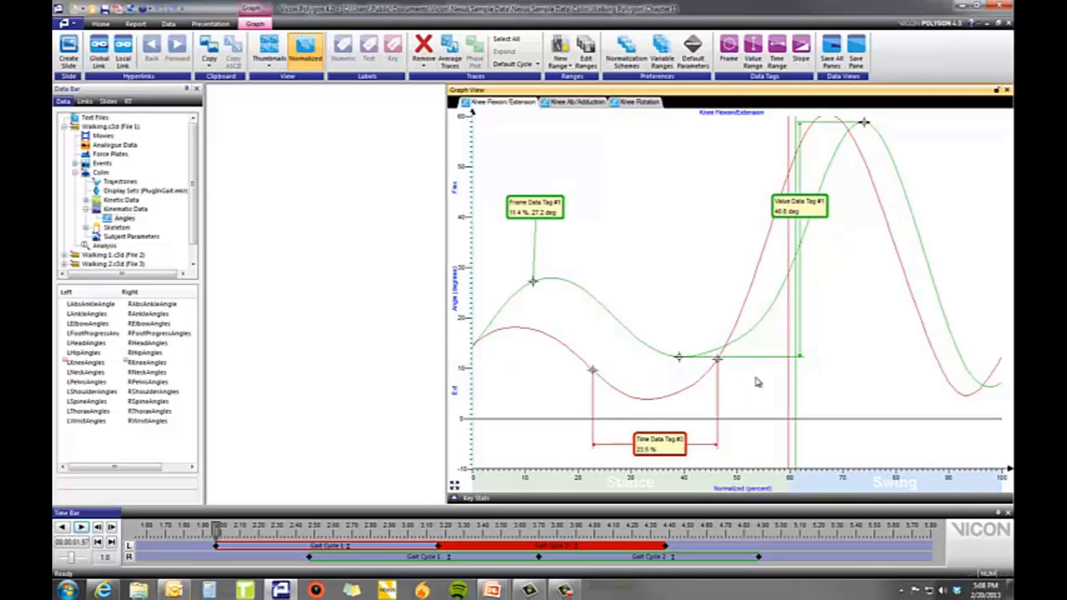
Place a slope data tag at about 83% on the red left knee trace and move its label below the point.
left_click(800, 47)
left_click(913, 297)
left_click_drag(962, 261, 876, 362)
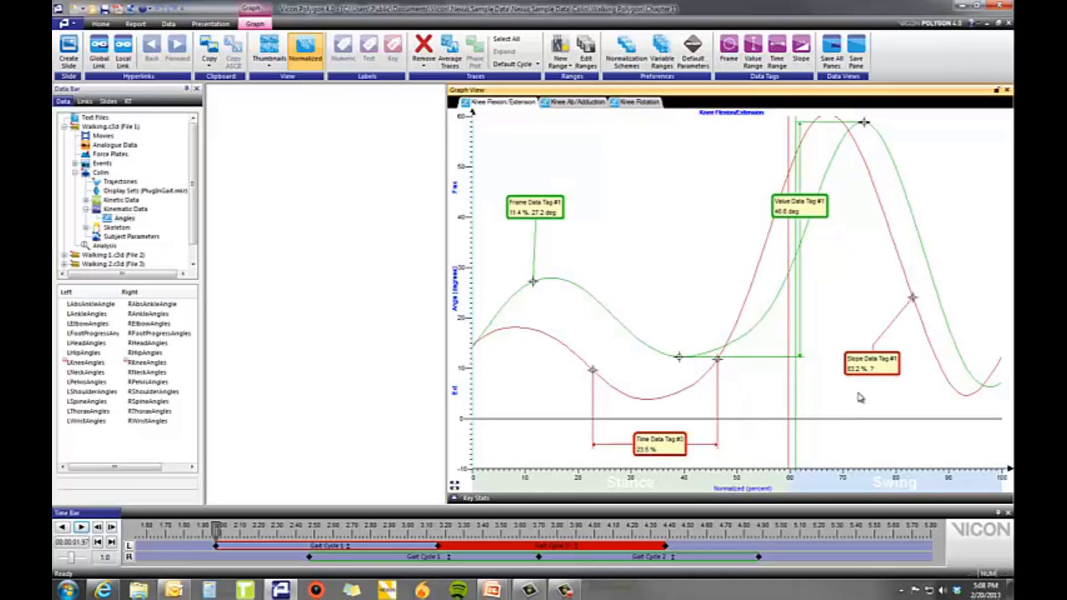
Add a numeric label to the green right knee trace and set the label to Stick.
left_click(583, 290)
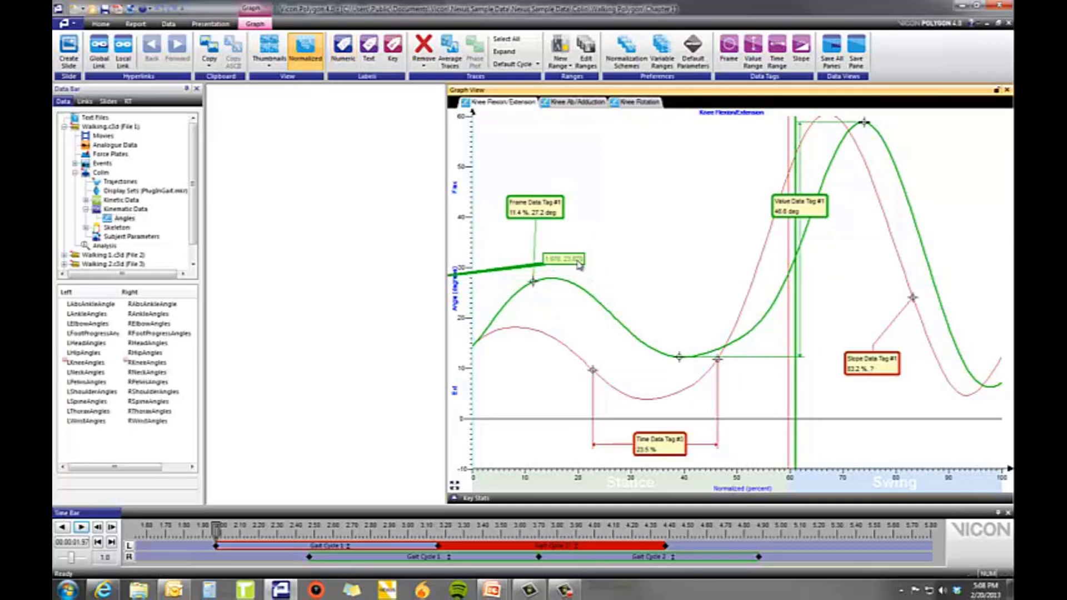
left_click_drag(521, 266, 543, 267)
right_click(579, 203)
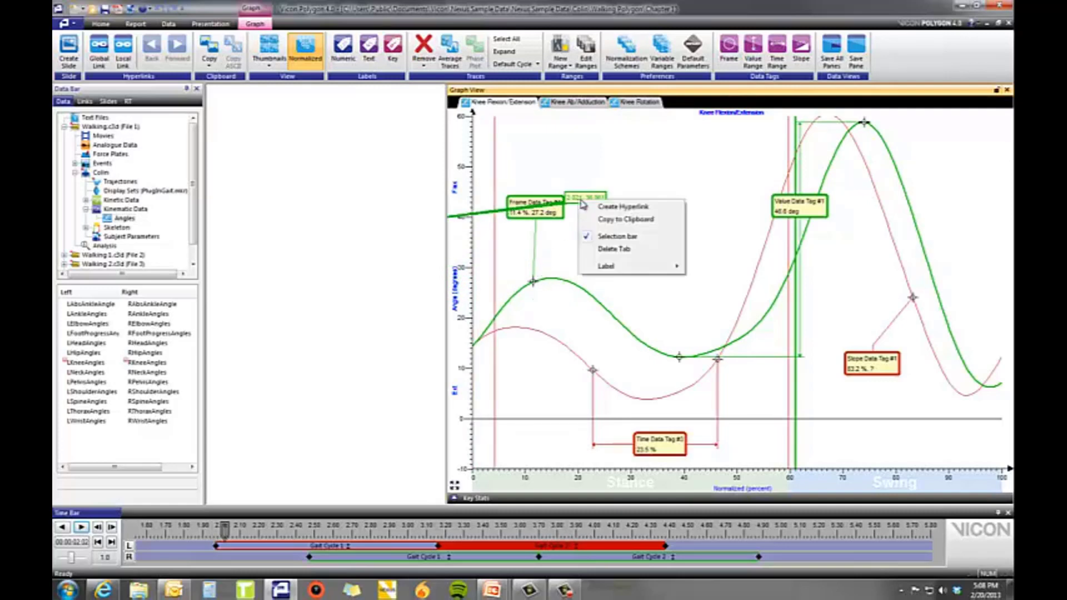
mouse_move(614, 271)
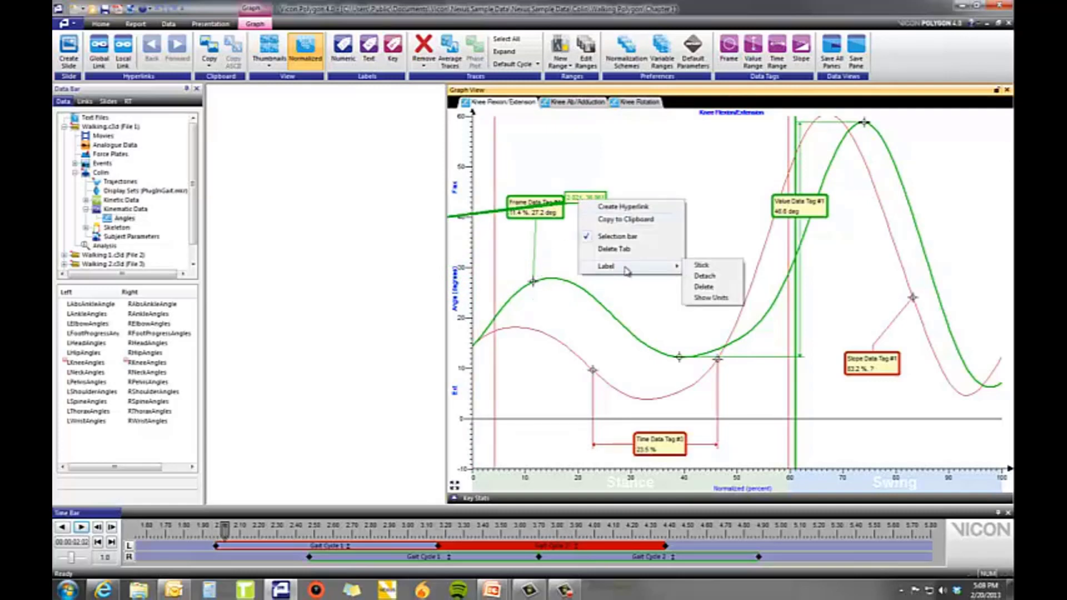
left_click(721, 269)
Set the current time to about 2.74 s and reposition the numeric label just beside the green right knee trace.
left_click_drag(493, 215, 512, 296)
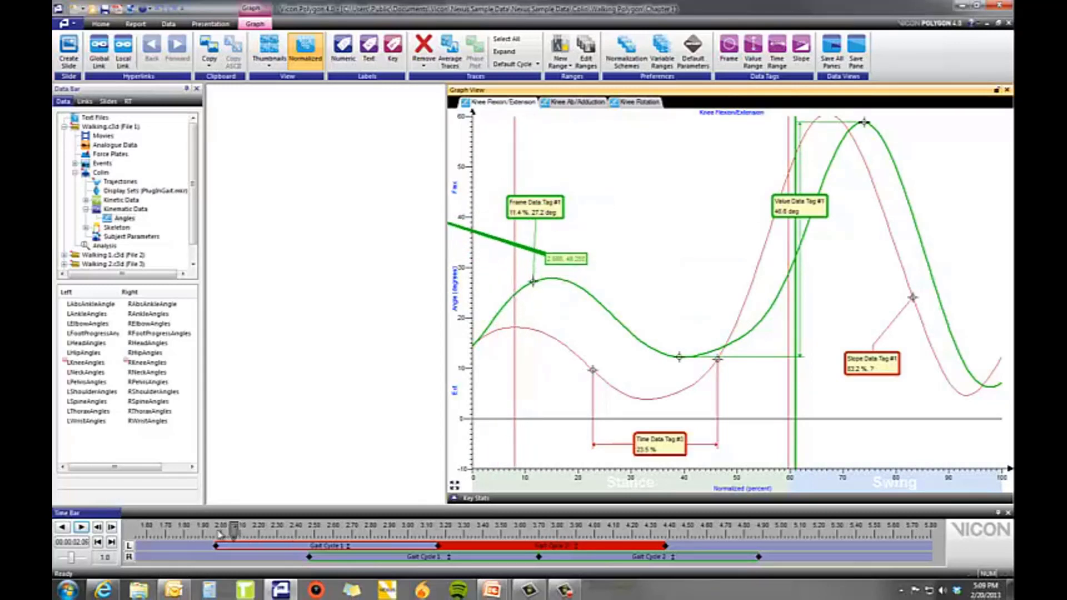
mouse_move(232, 534)
left_mouse_down()
mouse_move(203, 534)
mouse_move(376, 533)
mouse_move(367, 533)
left_mouse_up()
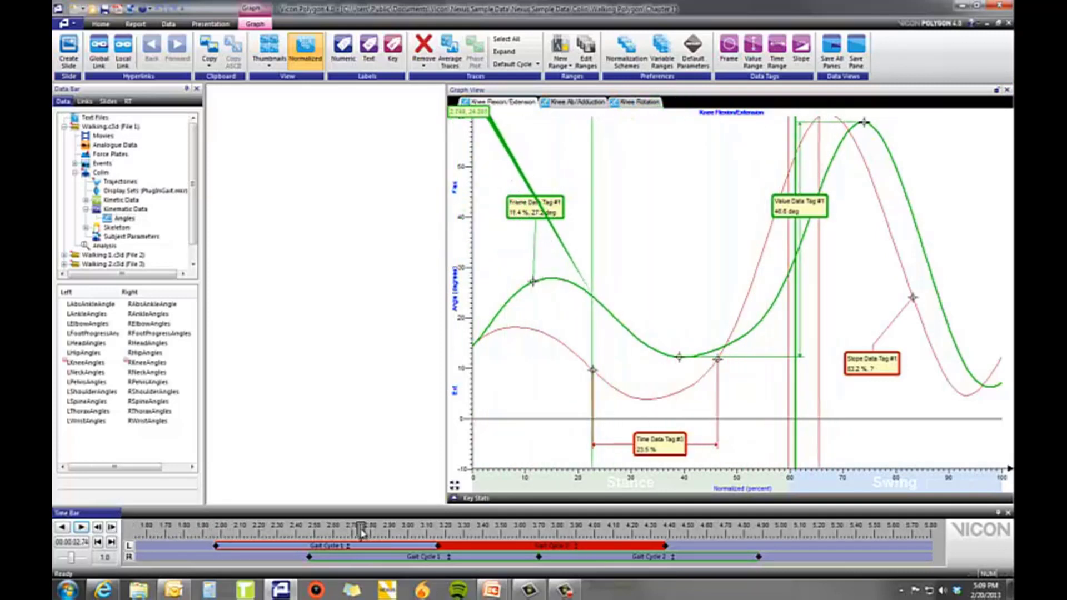
left_click_drag(477, 113, 642, 284)
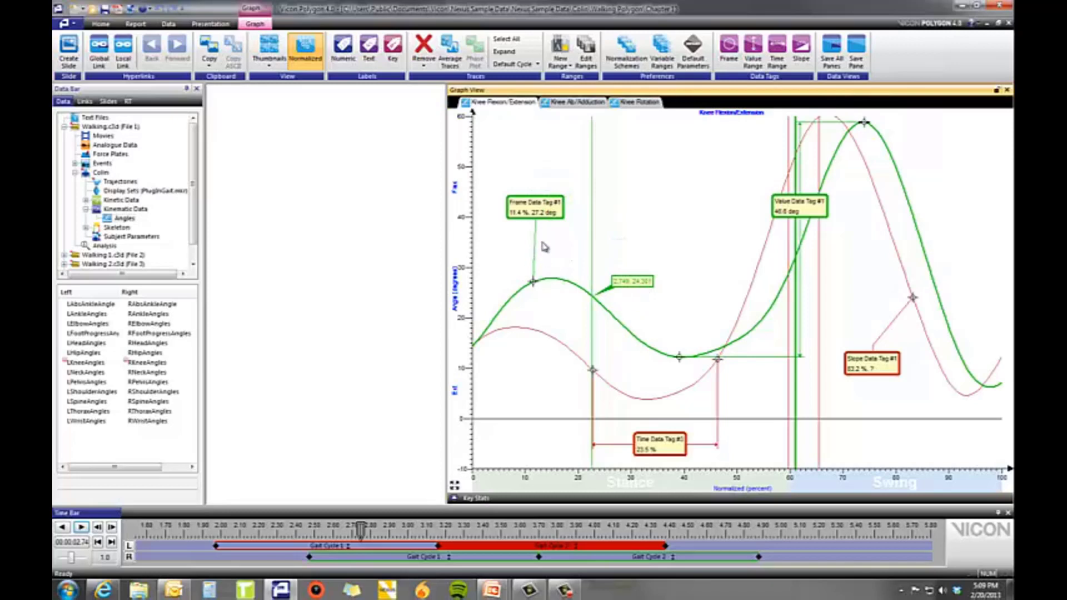
Add a text label reading "Right" to the green right knee trace and position it beside the curve at about 50%.
left_click(368, 49)
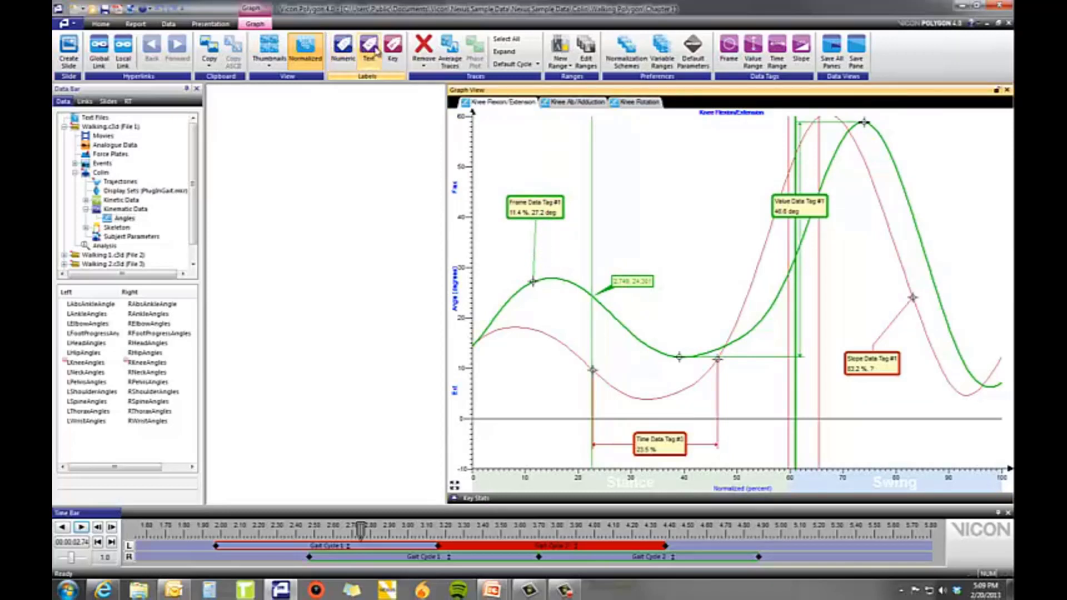
left_click(545, 240)
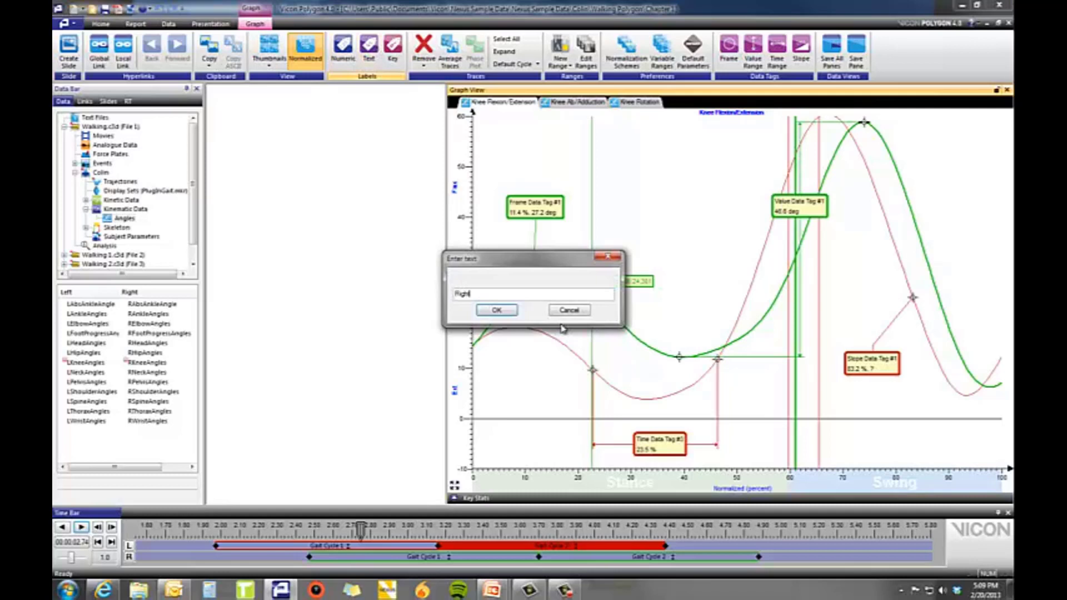
left_click(496, 310)
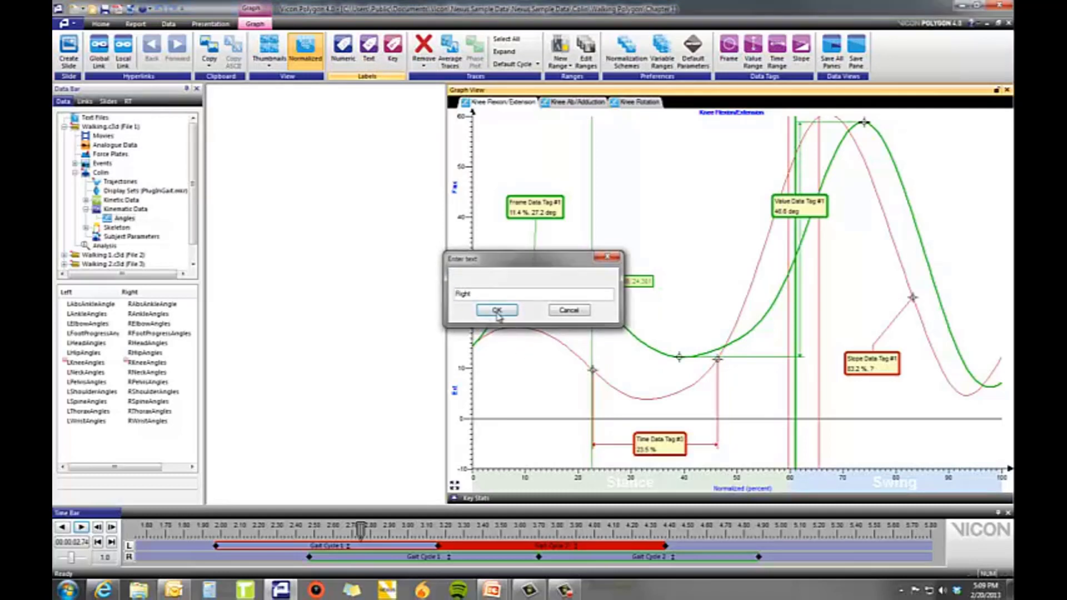
left_click_drag(753, 354, 765, 349)
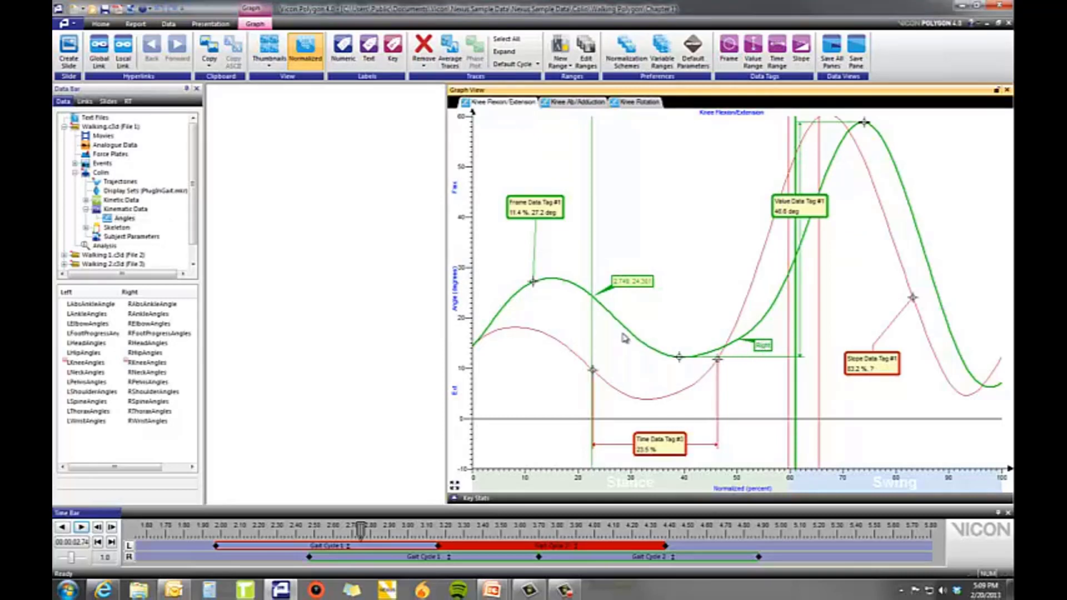
Add a key label to the red left knee trace and move it above the curve at about 50%.
mouse_move(627, 333)
left_click(536, 330)
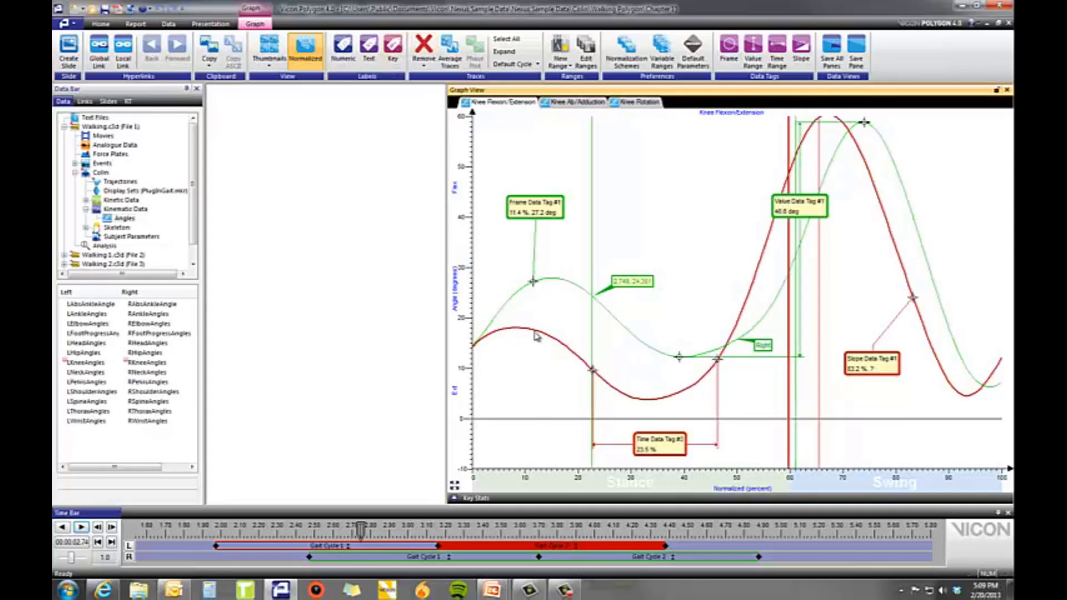
left_click(394, 51)
left_click_drag(737, 311, 716, 264)
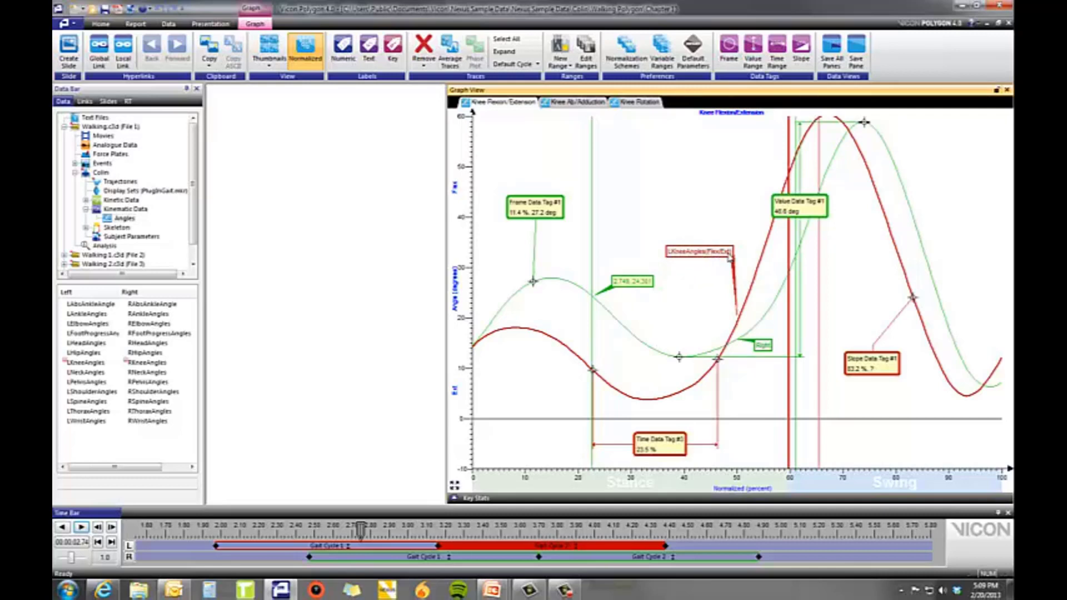
left_click(734, 271)
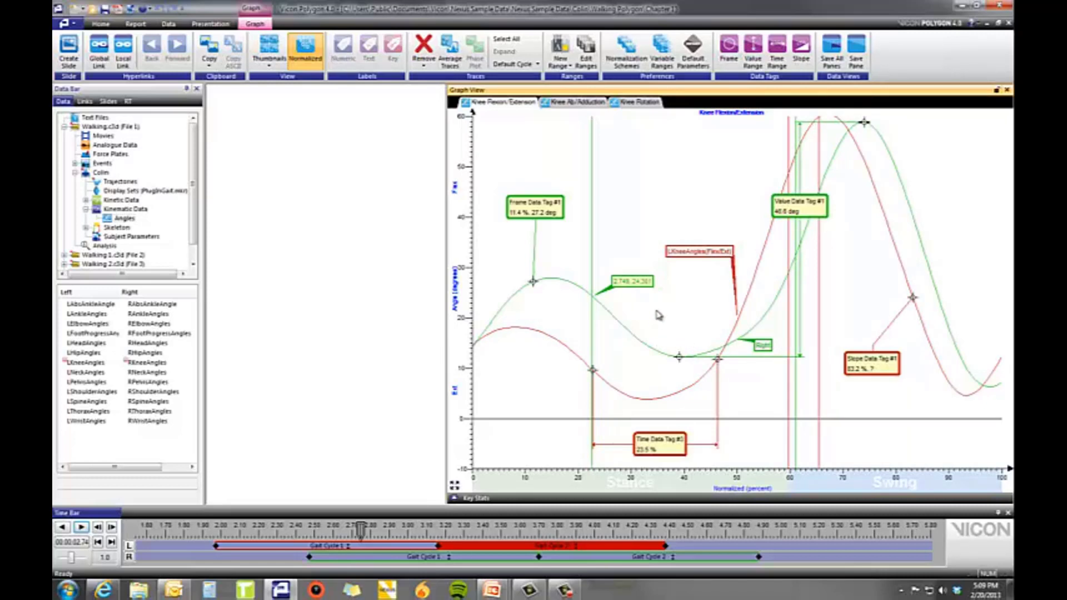
Delete the frame, time range and slope data tags from the Knee Flexion/Extension graph.
left_click(534, 210)
left_click(640, 285)
left_click(538, 210)
key("Delete")
left_click(663, 445)
key("Delete")
left_click(871, 364)
key("Delete")
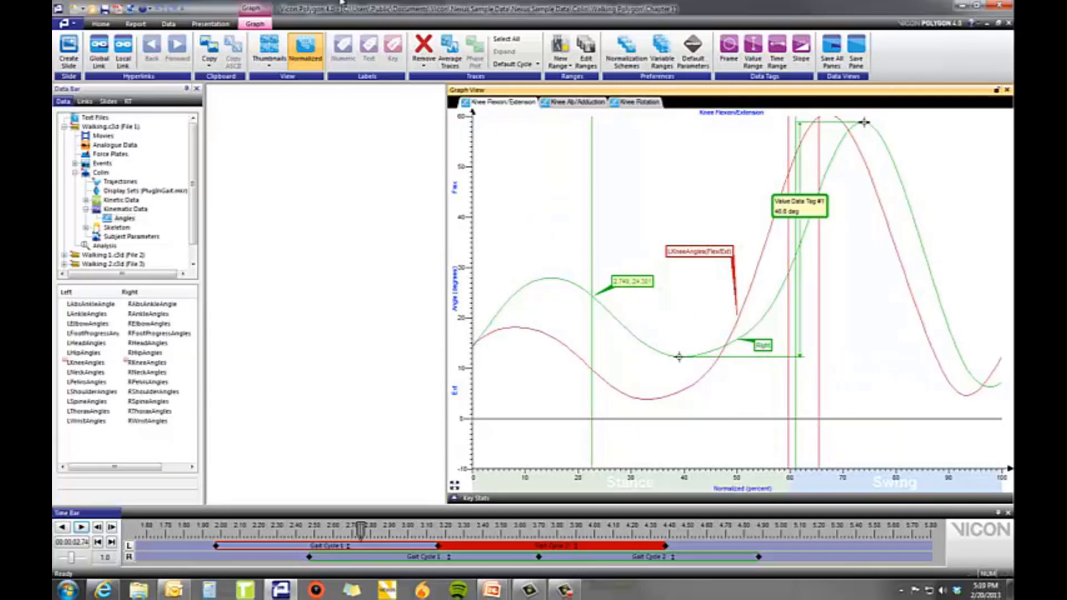
Delete the numeric label and the "Right" text label from the green right knee trace.
left_click(425, 64)
left_click(594, 278)
right_click(630, 280)
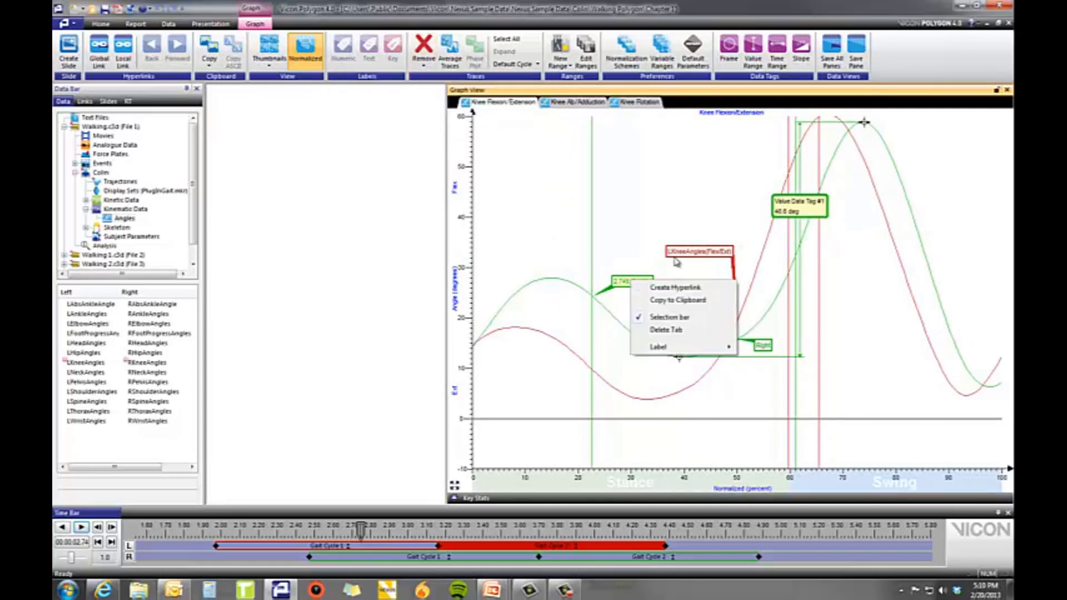
mouse_move(703, 349)
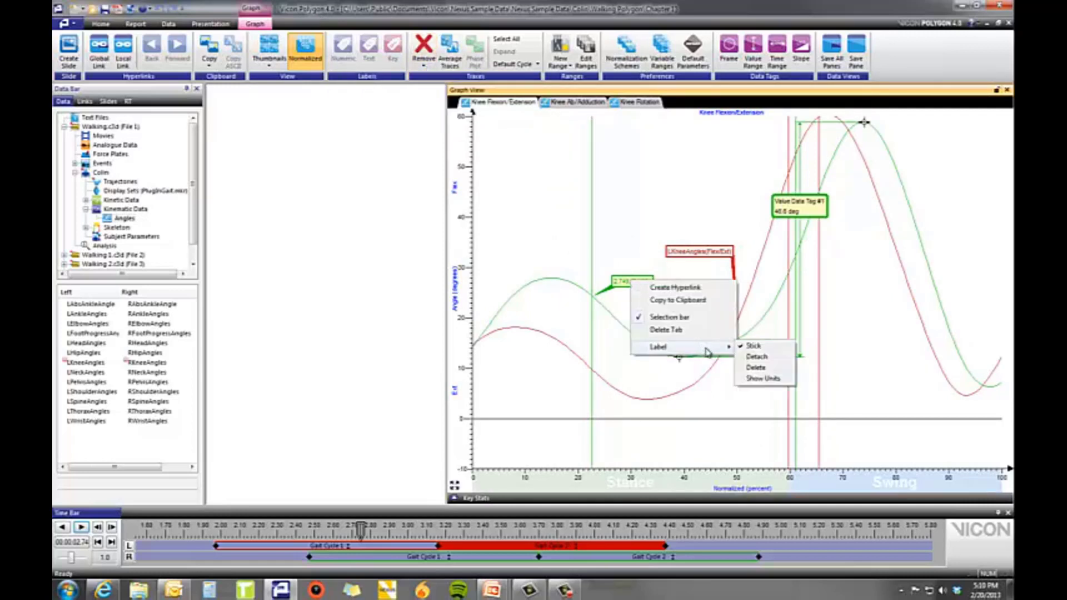
left_click(767, 367)
right_click(767, 347)
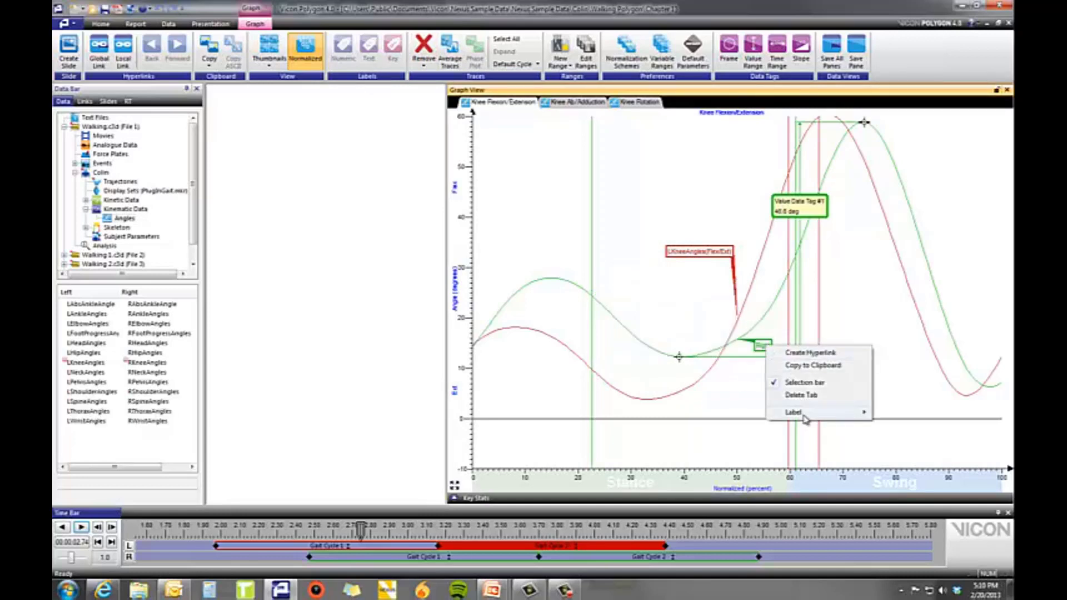
mouse_move(808, 414)
left_click(891, 433)
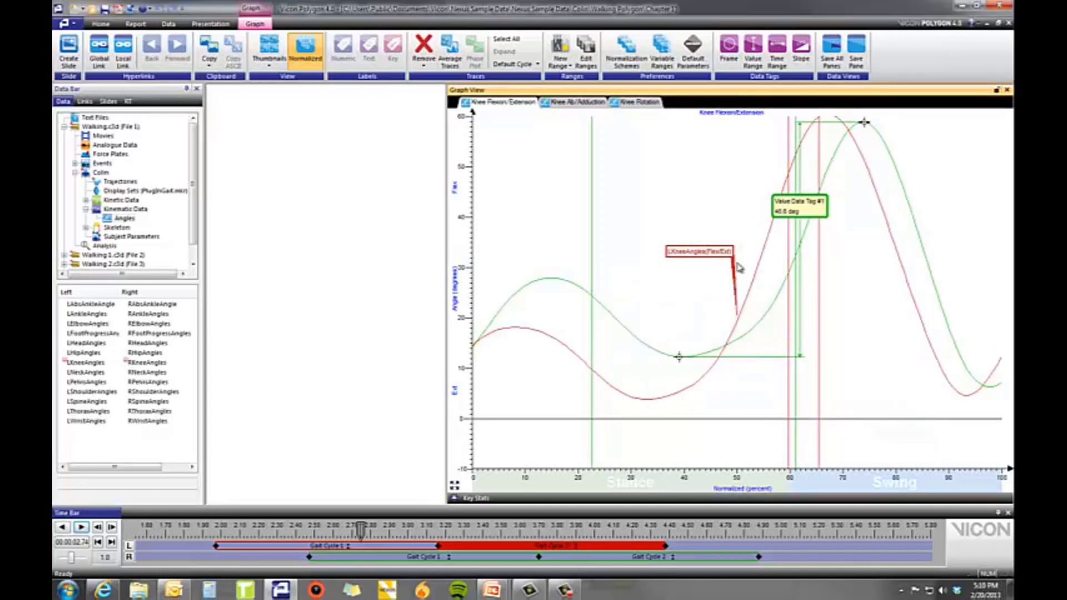
Delete the key label from the red left knee trace and the remaining value range data tag.
right_click(702, 254)
mouse_move(754, 327)
left_click(830, 340)
key("Delete")
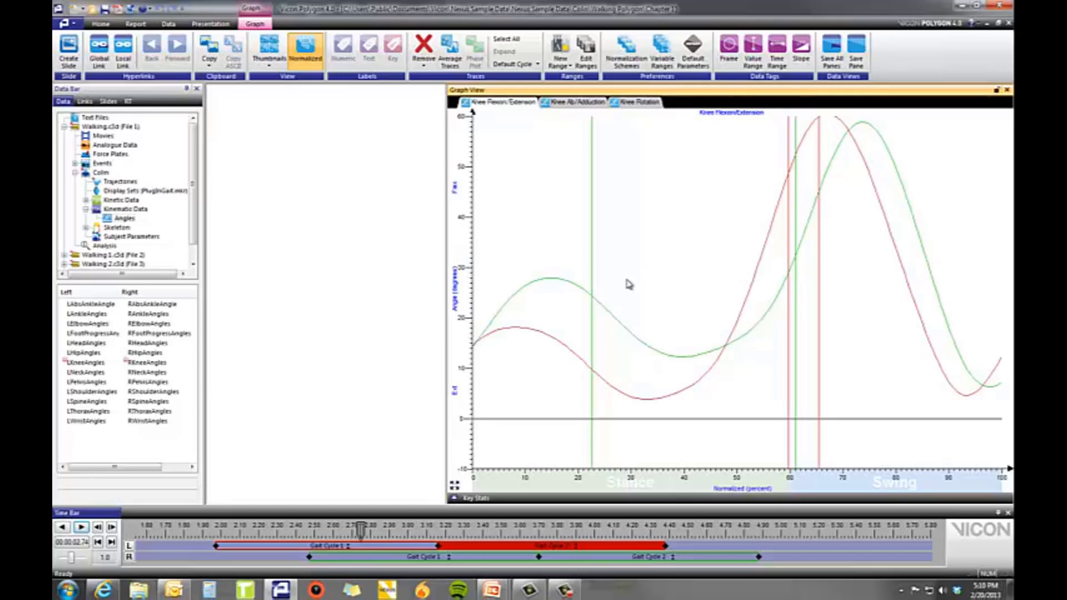
Switch to the PowerPoint slideshow, advance to the Key Stats slide and reveal its points through the range and mean bullets.
mouse_move(491, 589)
left_click(463, 560)
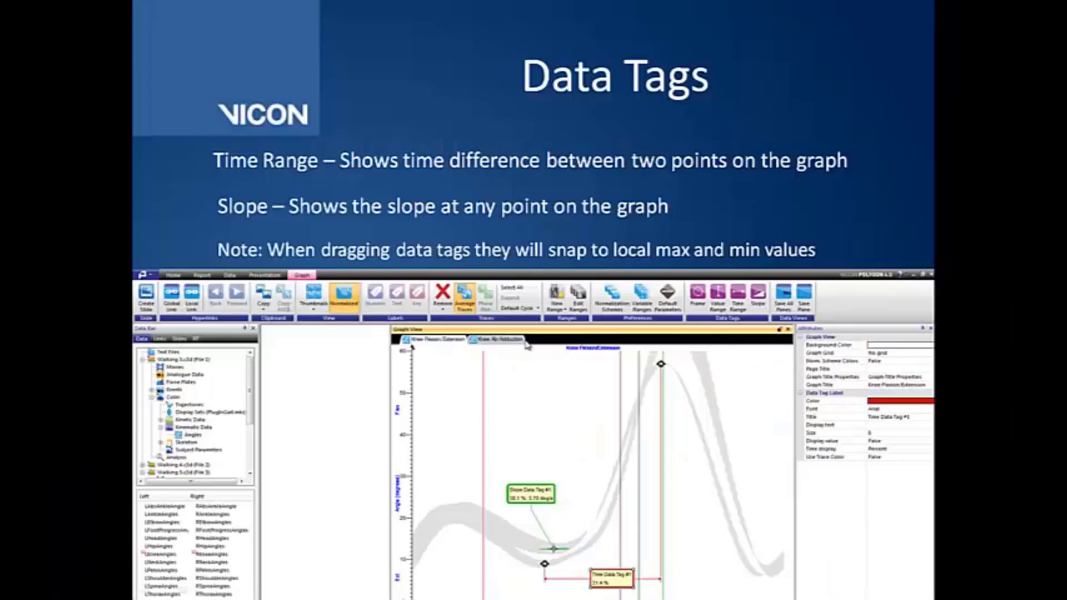
left_click(526, 345)
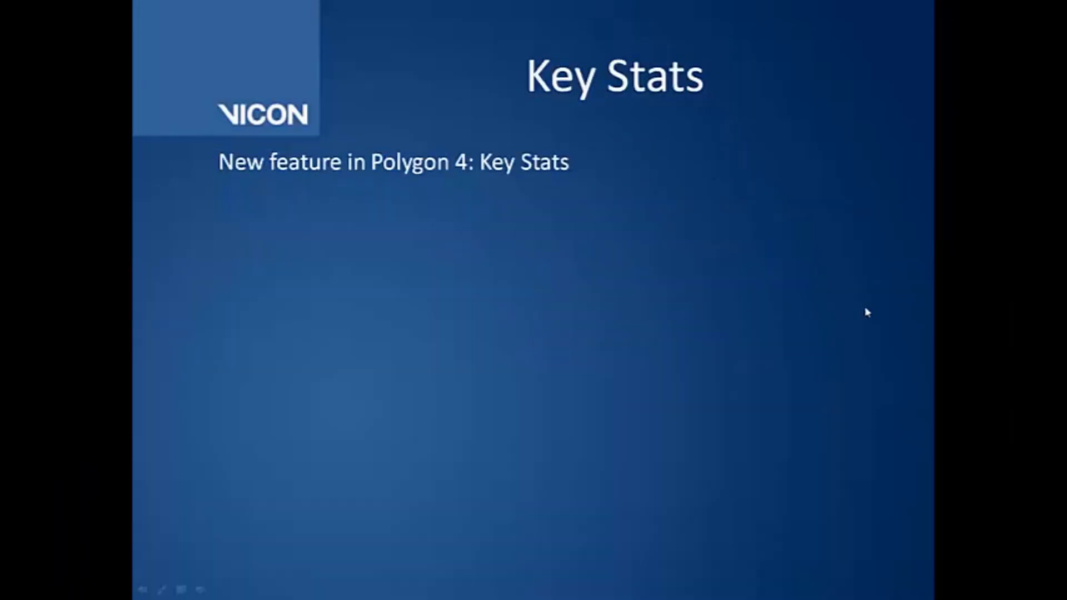
left_click(895, 301)
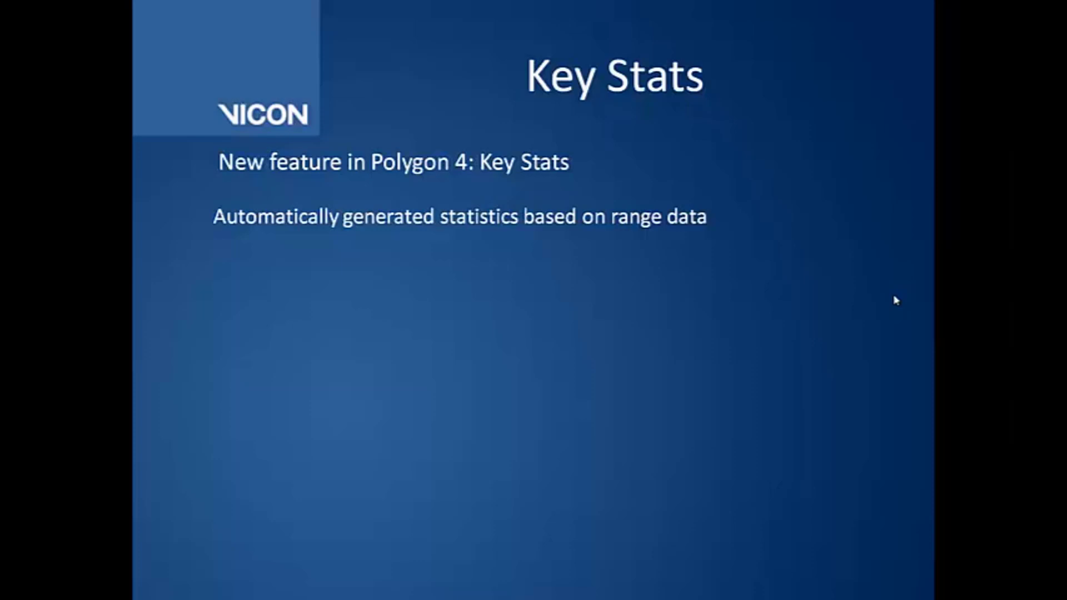
left_click(895, 300)
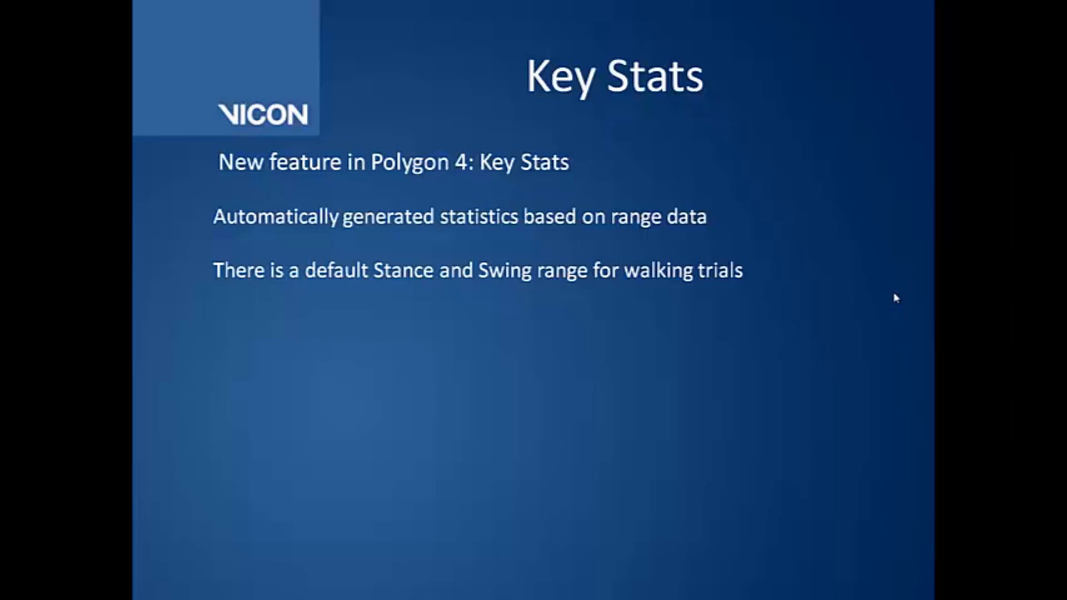
left_click(895, 298)
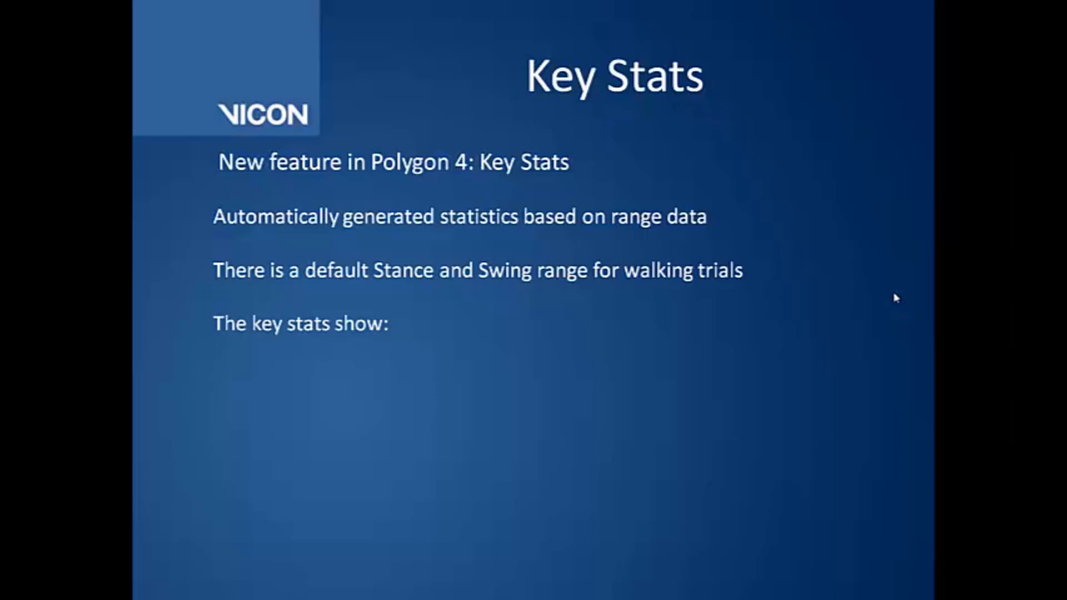
left_click(895, 298)
left_click(895, 298)
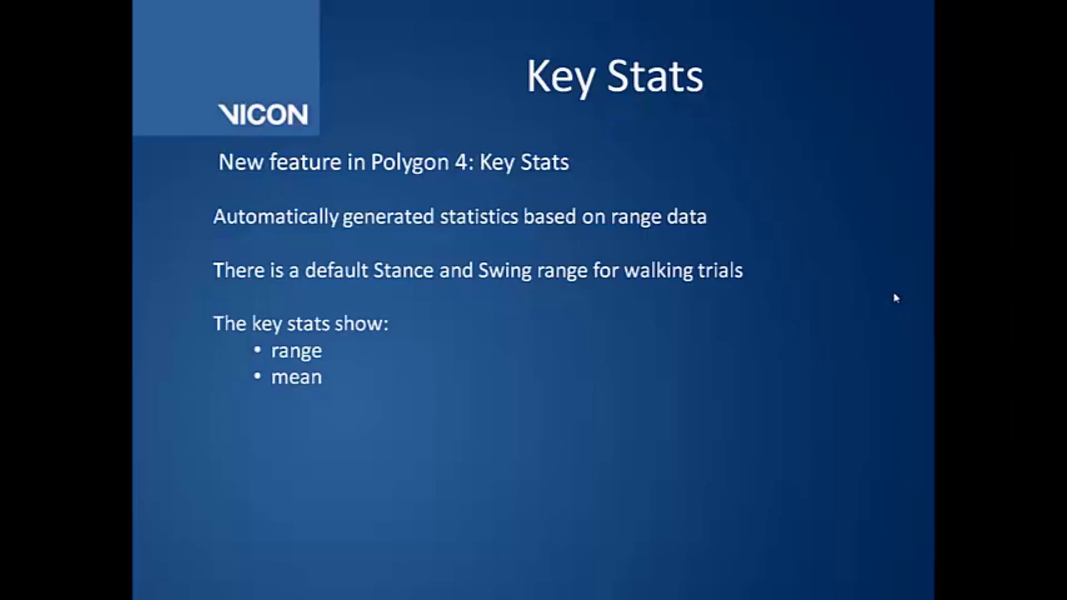